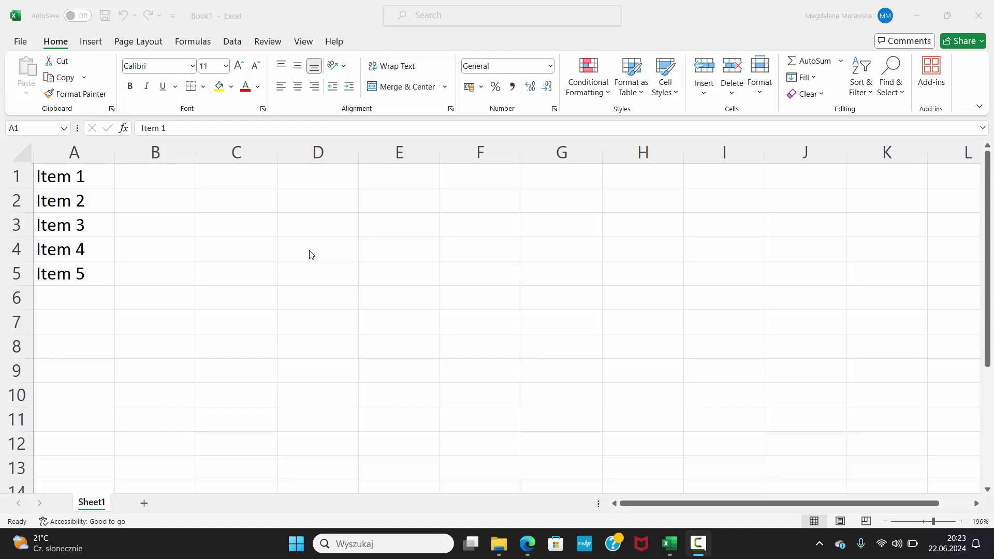
# - Tick Developer under Main Tabs in Customize the Ribbon so the Developer tab appears
pyautogui.click(364, 57)
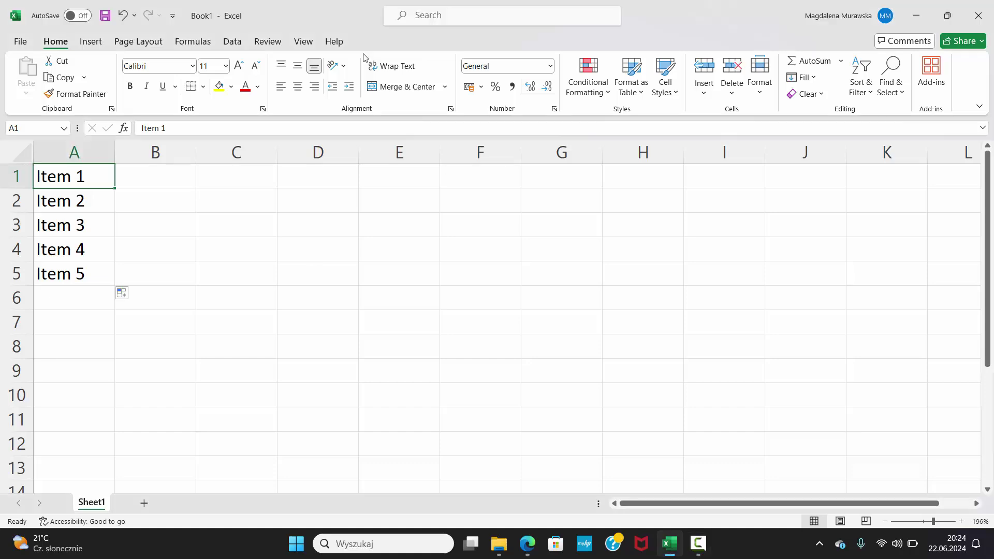
pyautogui.rightClick(364, 57)
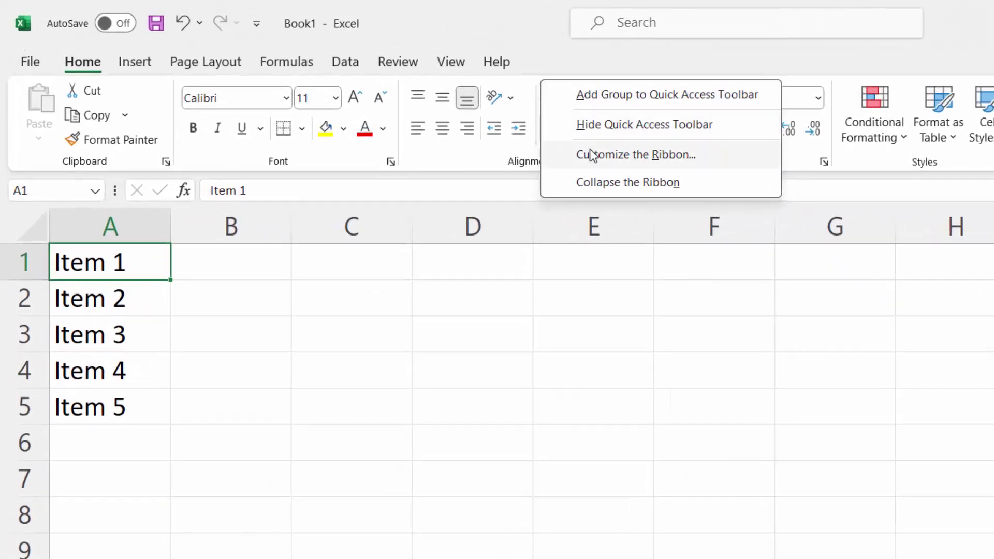
pyautogui.click(590, 154)
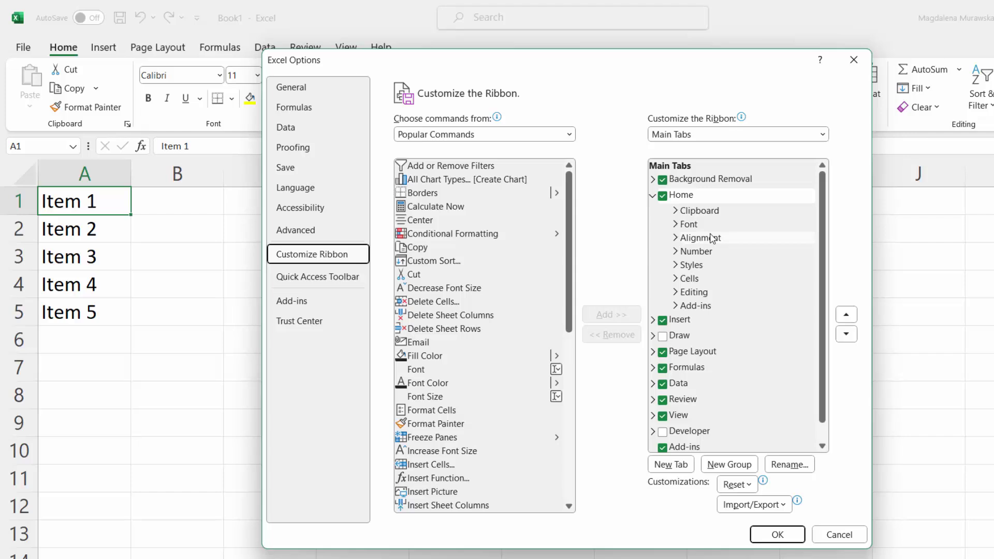
pyautogui.scroll(-1, 713, 238)
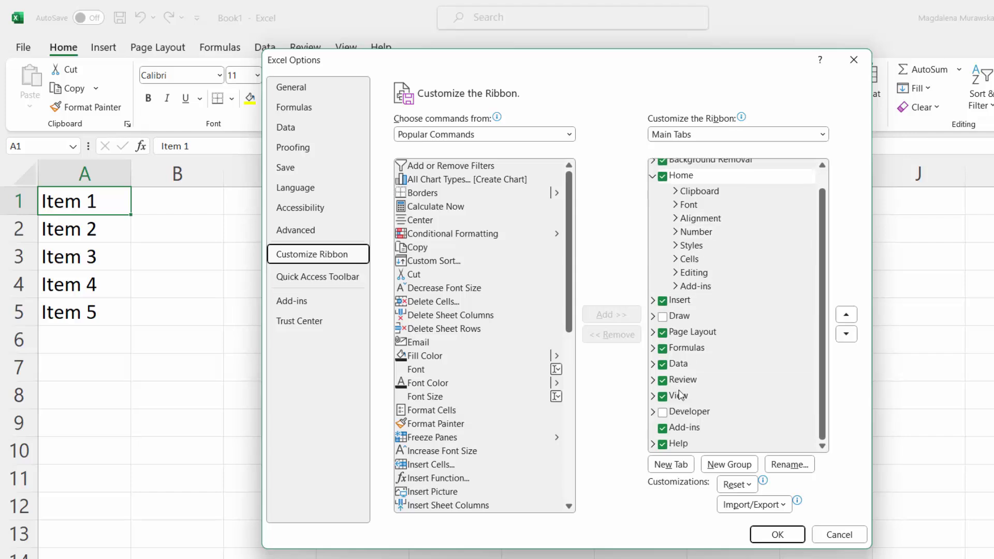
pyautogui.click(664, 414)
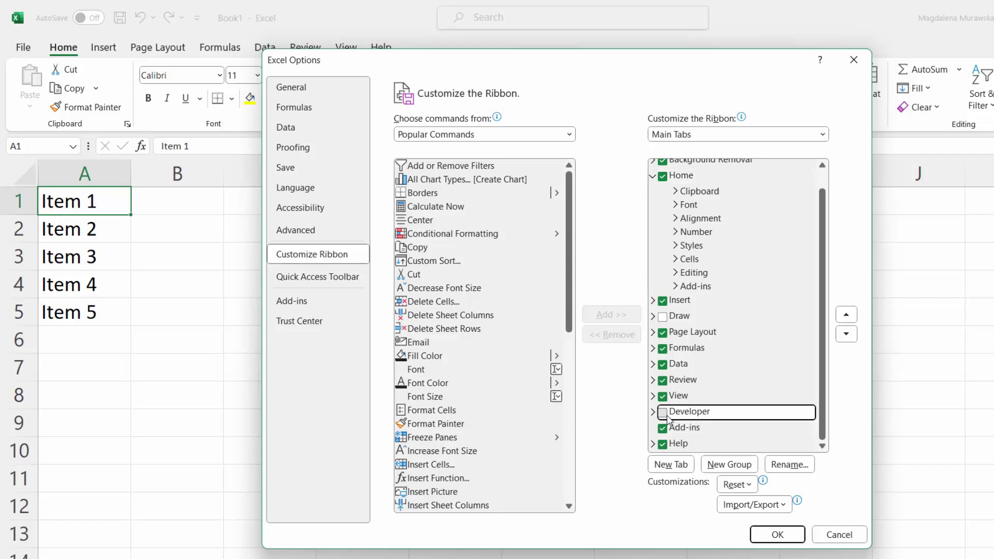
pyautogui.click(665, 413)
pyautogui.click(777, 535)
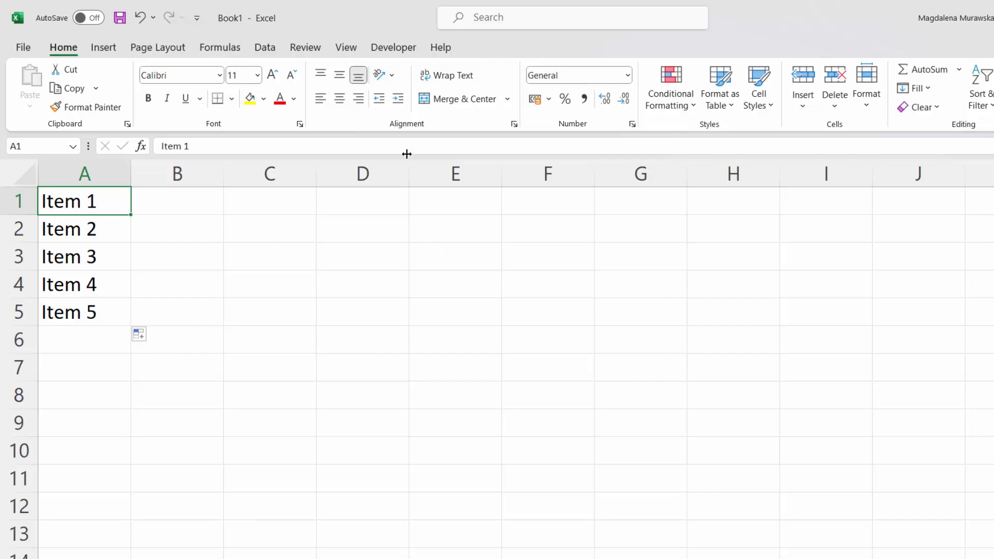
# - Insert a Check Box (Form Control) in cell B1 and widen it so 'Check Box 1' shows fully
pyautogui.click(399, 49)
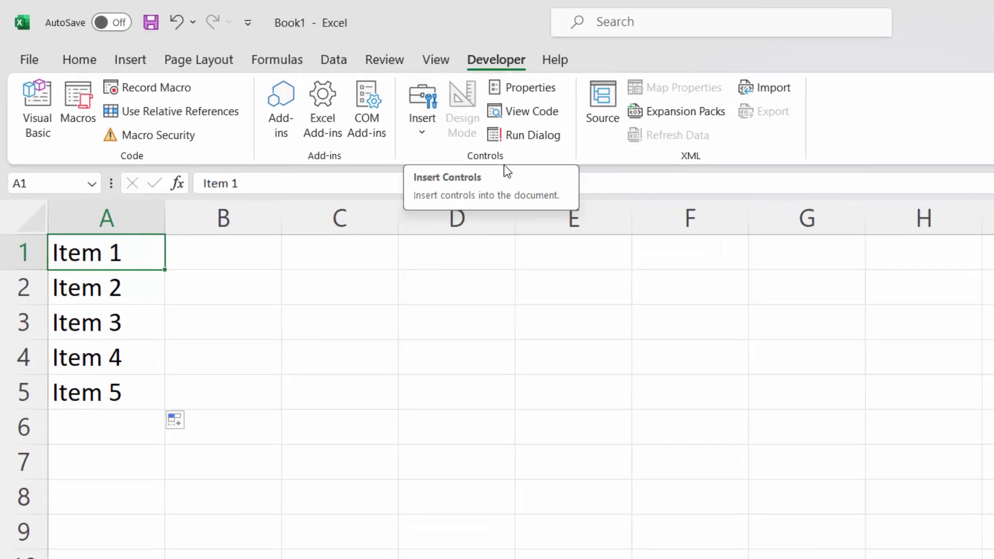
pyautogui.click(423, 136)
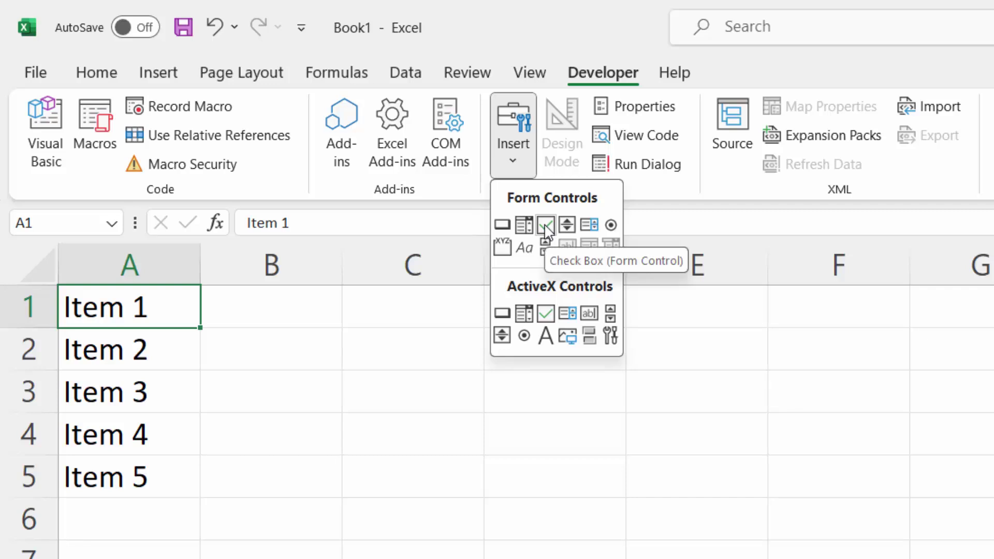
pyautogui.click(546, 226)
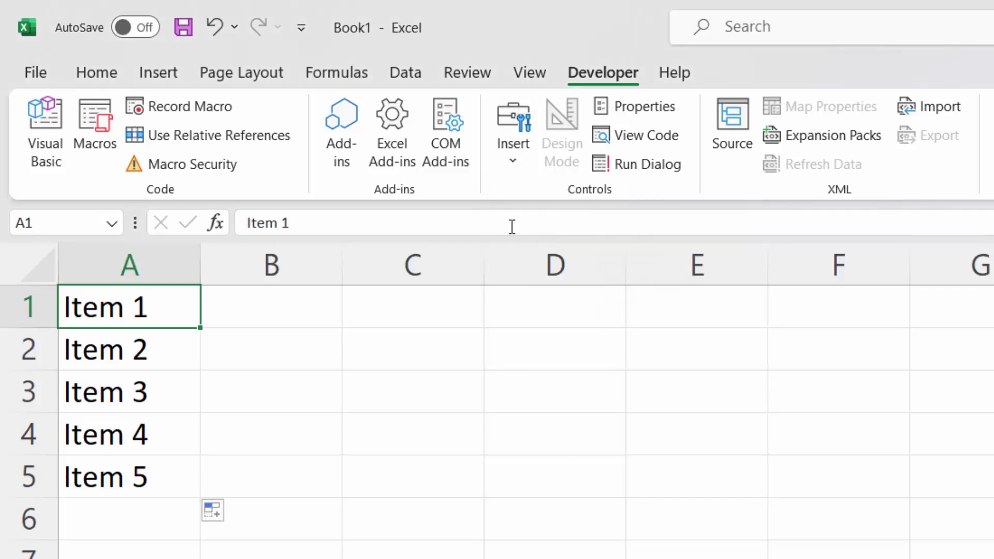
pyautogui.click(245, 293)
pyautogui.moveTo(249, 299); pyautogui.dragTo(247, 294)
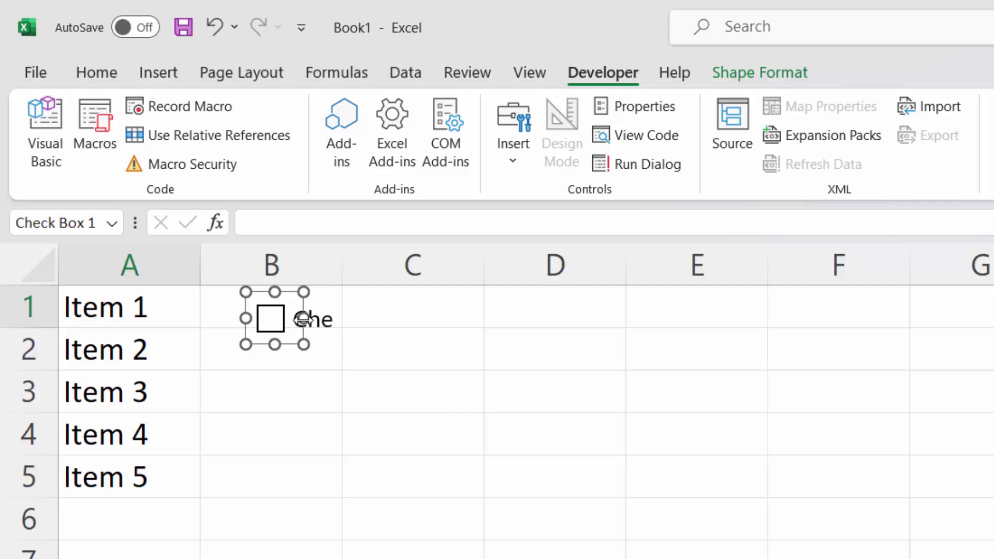
pyautogui.moveTo(303, 318); pyautogui.dragTo(442, 319)
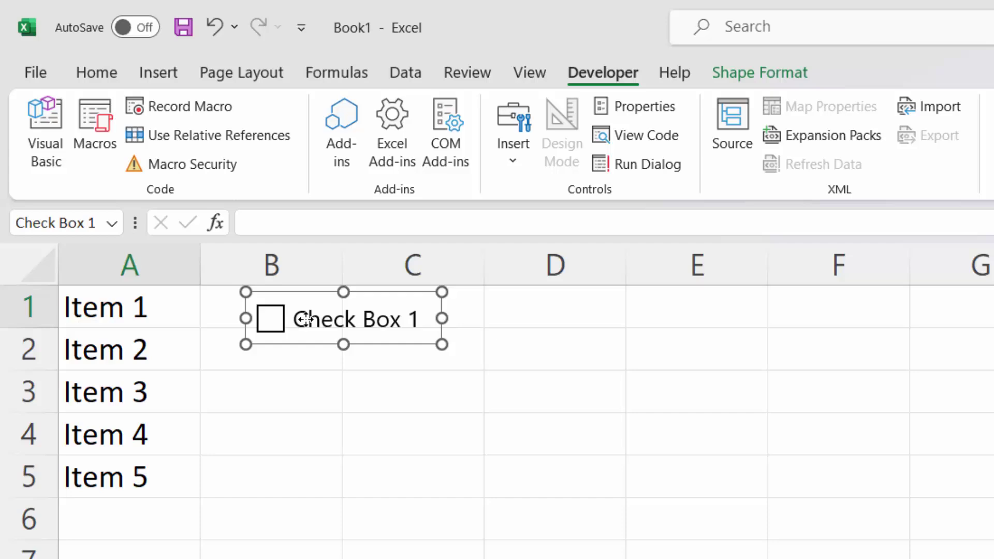
# - Delete the 'Check Box 1' label text, then tick and untick the bare box to test it
pyautogui.rightClick(306, 319)
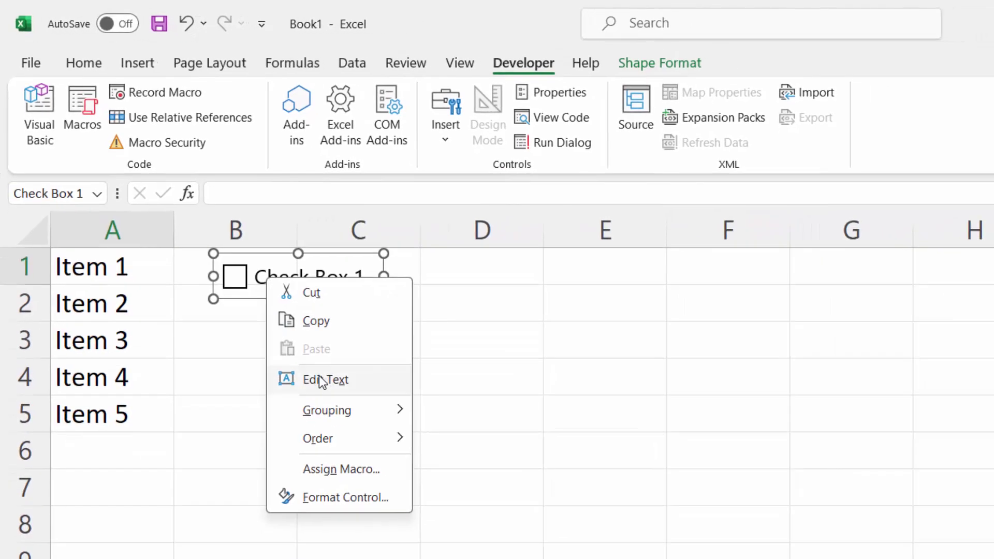
pyautogui.click(322, 382)
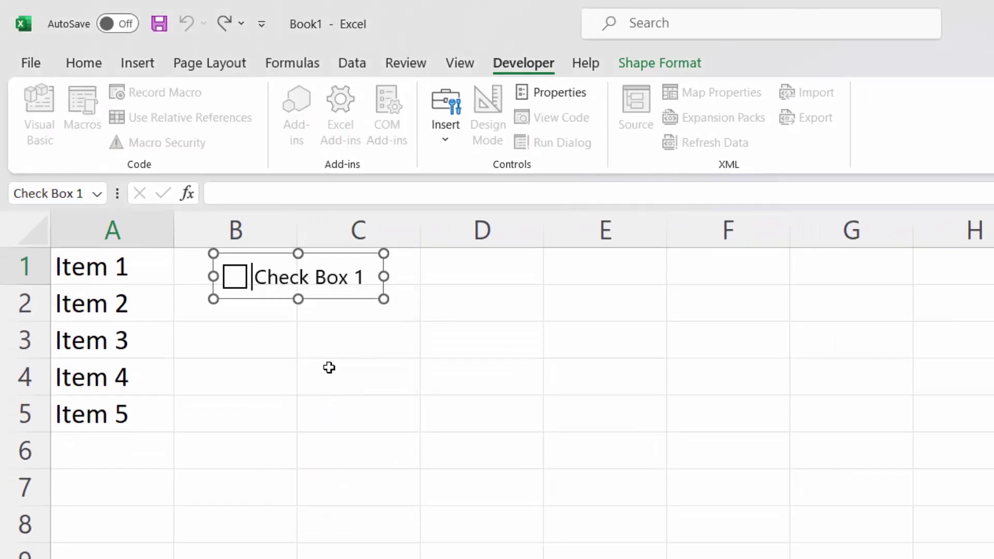
pyautogui.press('Delete')
pyautogui.press('Delete')
pyautogui.press('Delete')
pyautogui.press('Delete')
pyautogui.press('Delete')
pyautogui.press('Delete')
pyautogui.press('Delete')
pyautogui.press('Delete')
pyautogui.press('Delete')
pyautogui.press('Delete')
pyautogui.press('Delete')
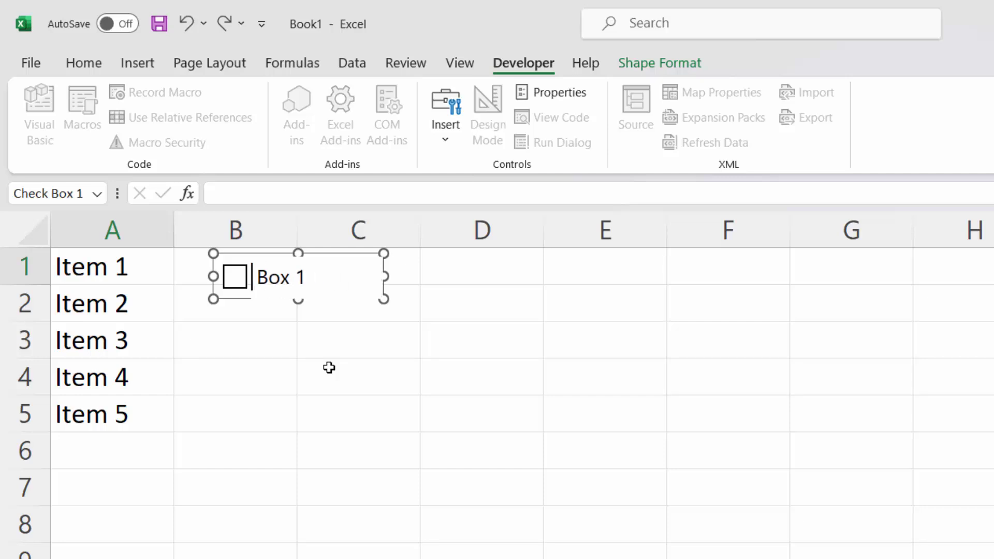
pyautogui.click(321, 339)
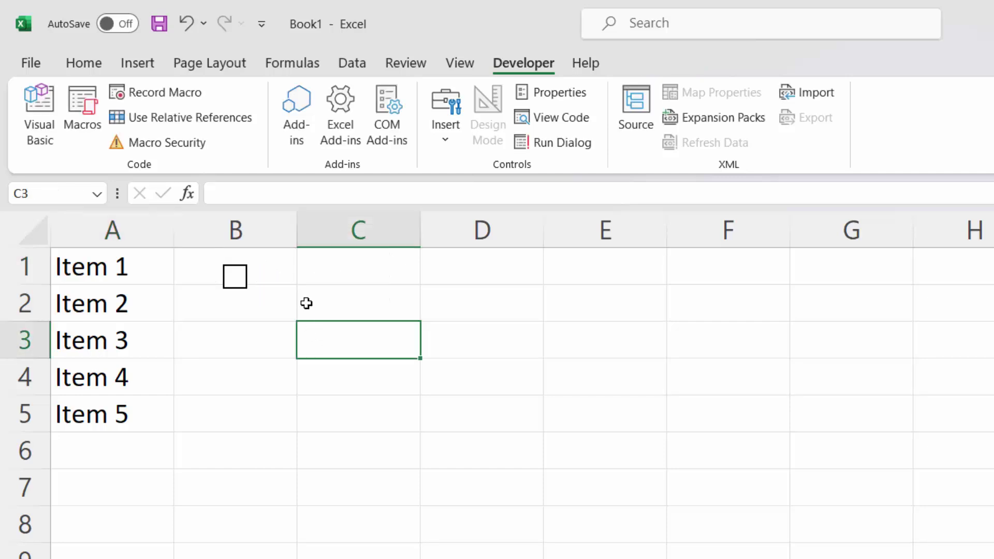
pyautogui.click(234, 276)
pyautogui.click(243, 280)
# - Shrink the check box and position it so it fits inside cell B1
pyautogui.rightClick(265, 278)
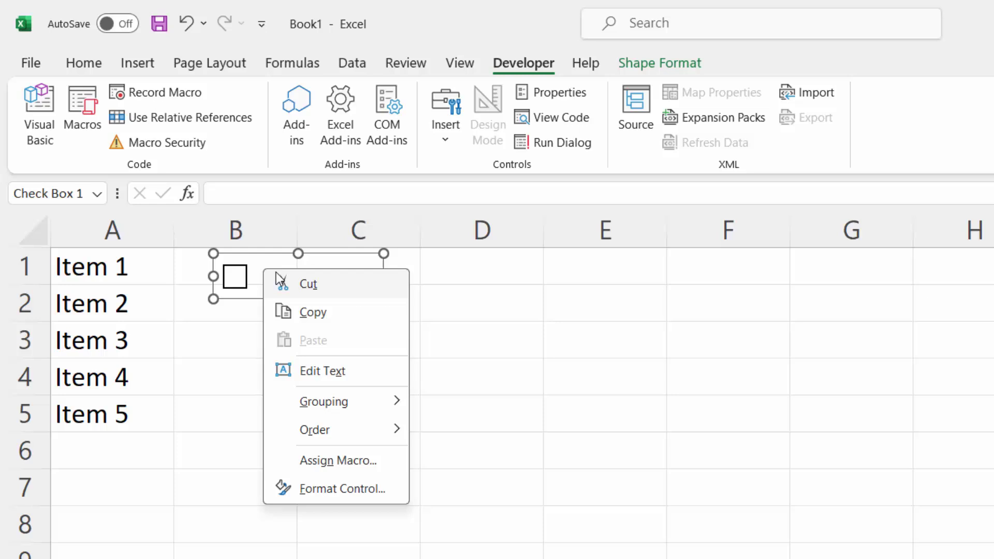
pyautogui.click(382, 275)
pyautogui.moveTo(381, 275); pyautogui.dragTo(242, 286)
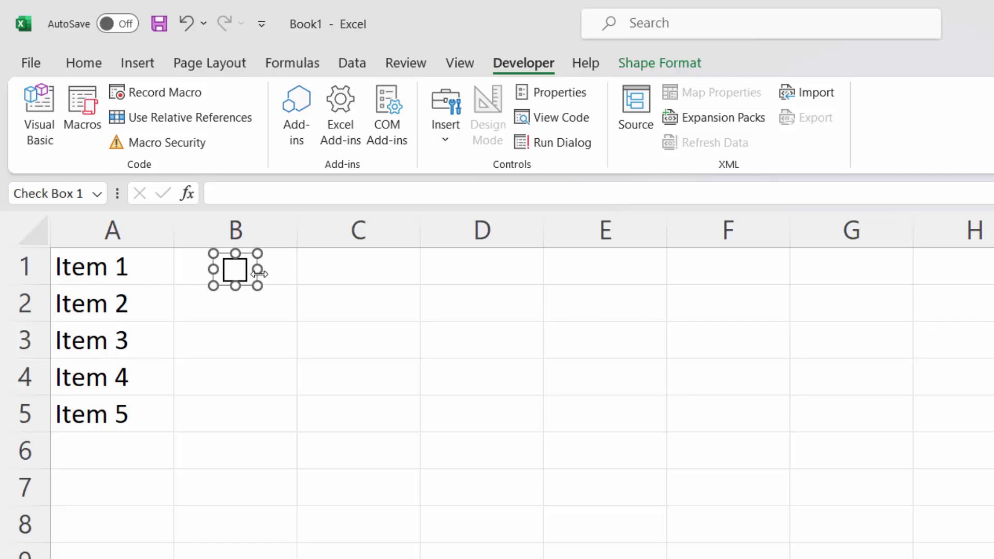
pyautogui.moveTo(247, 273); pyautogui.dragTo(243, 269)
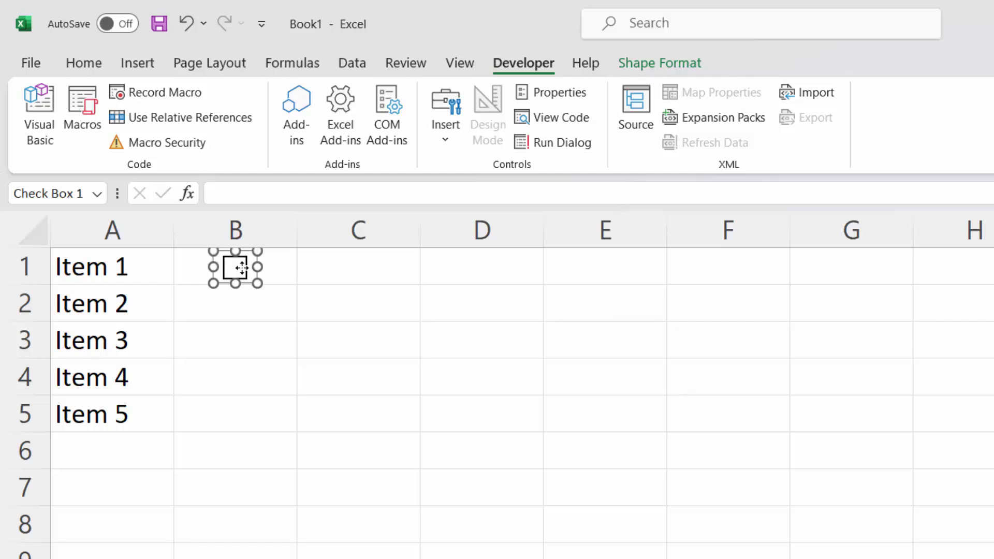
pyautogui.click(251, 307)
# - Fill cell B1 down to B5 so each of Item 1 to Item 5 has a check box
pyautogui.click(274, 277)
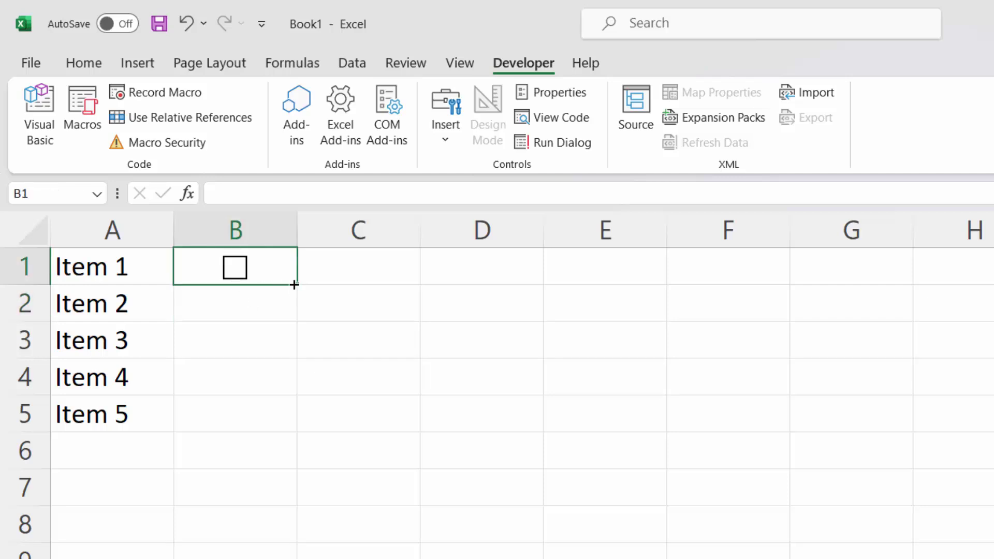
pyautogui.moveTo(297, 289); pyautogui.dragTo(287, 419)
pyautogui.click(317, 279)
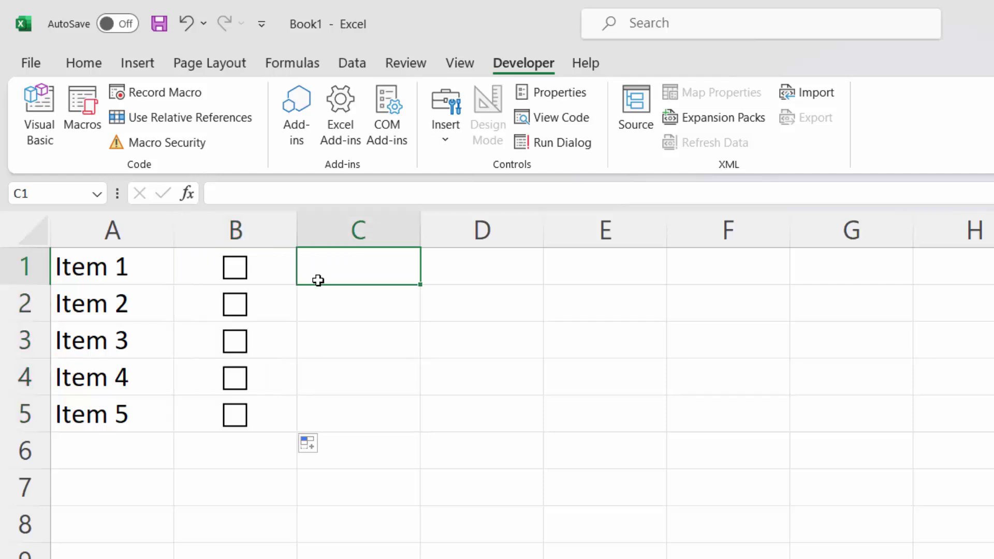
pyautogui.press('Left')
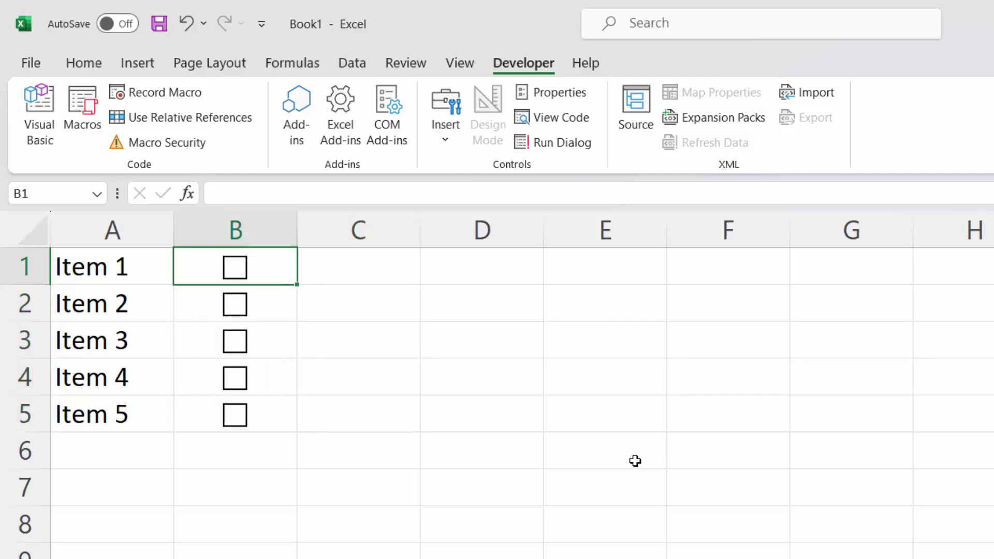
# - Link the Item 1 check box to $C$1 and test it, leaving C1 showing FALSE
pyautogui.rightClick(242, 277)
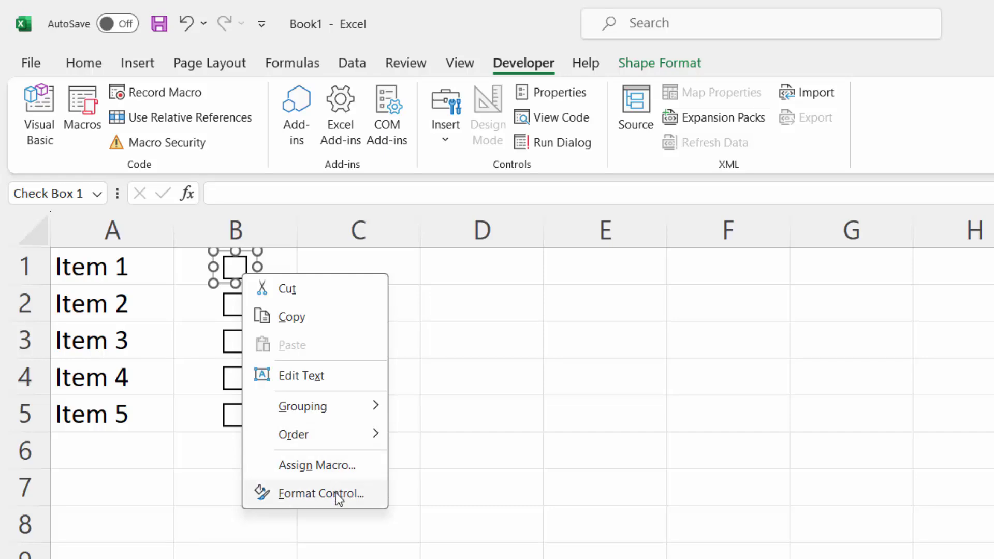
pyautogui.click(336, 492)
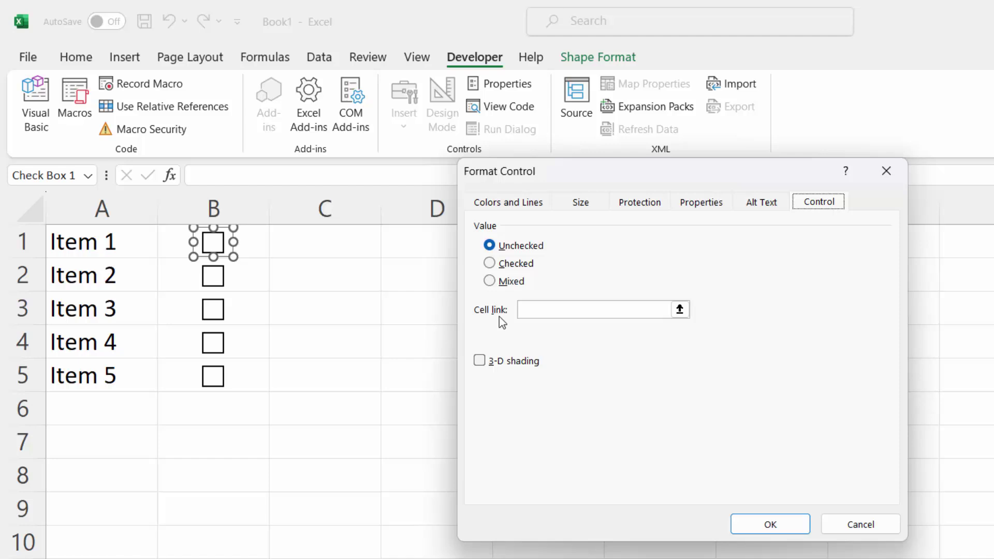
pyautogui.click(680, 309)
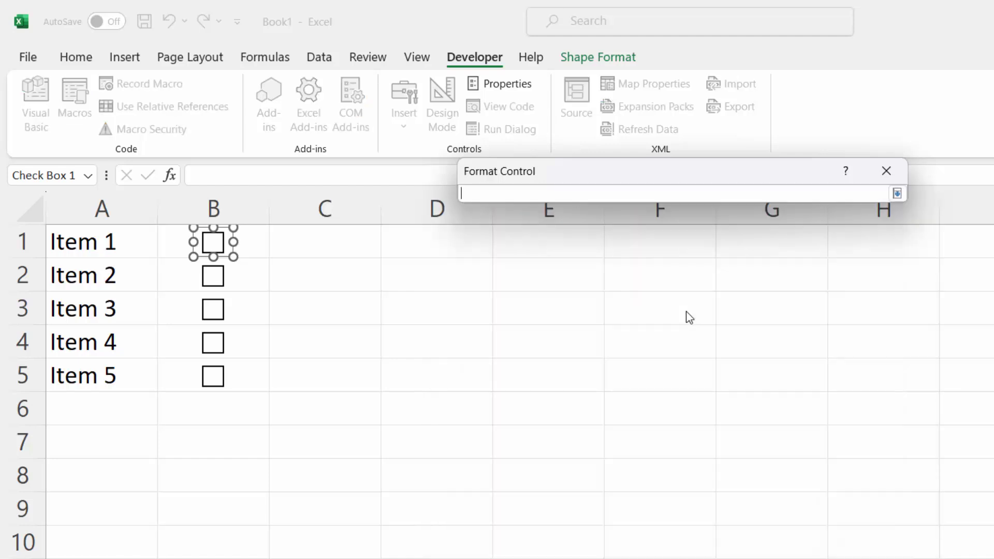
pyautogui.click(335, 251)
pyautogui.press('Return')
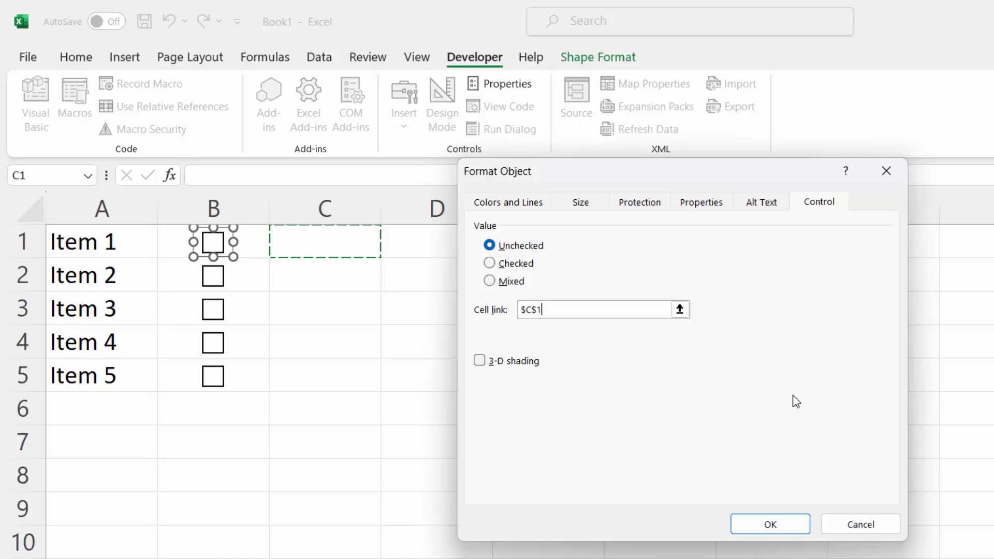
pyautogui.click(771, 524)
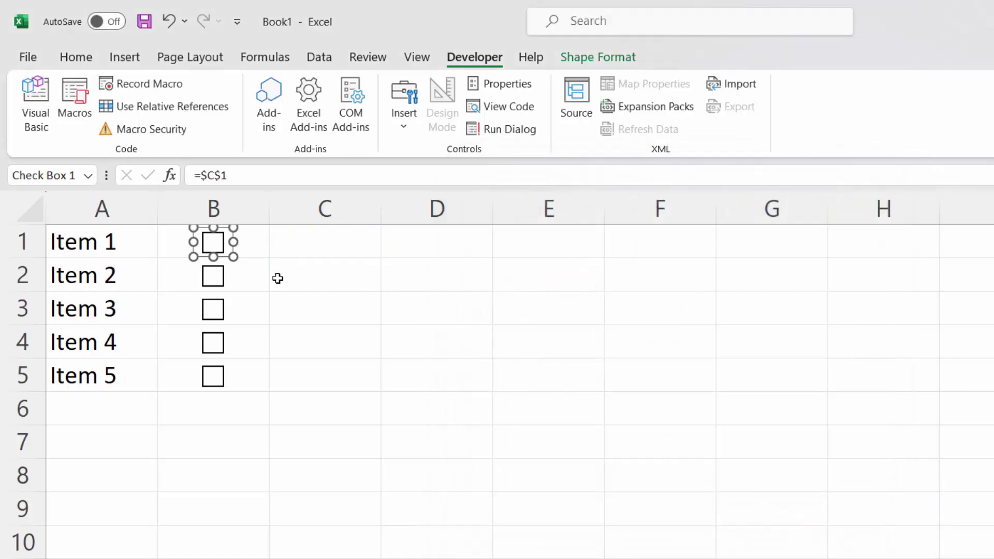
pyautogui.click(296, 351)
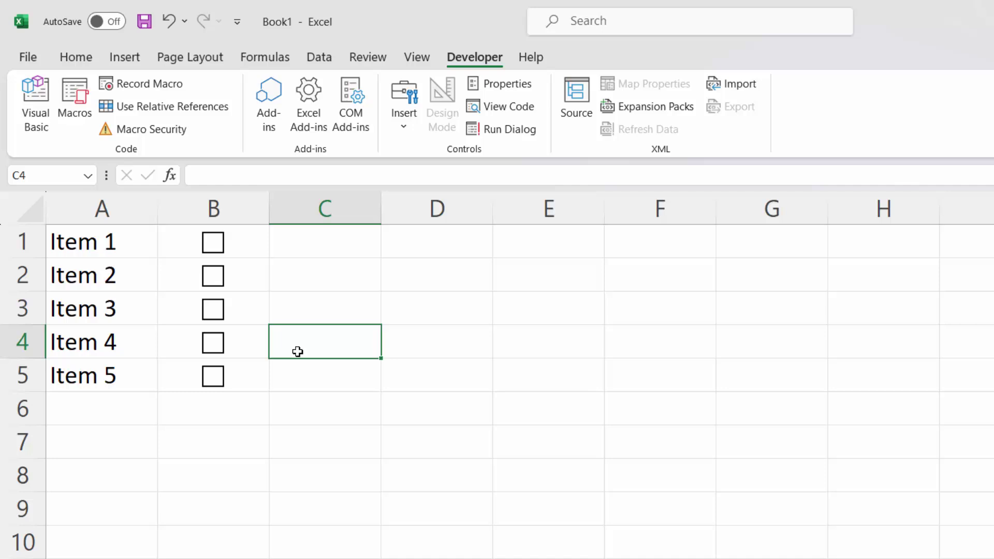
pyautogui.click(216, 254)
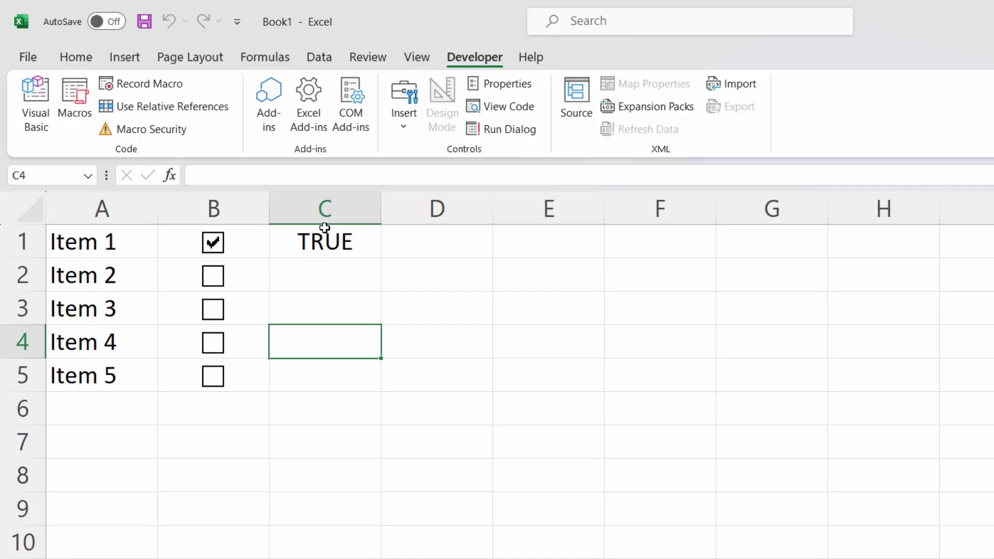
pyautogui.click(218, 247)
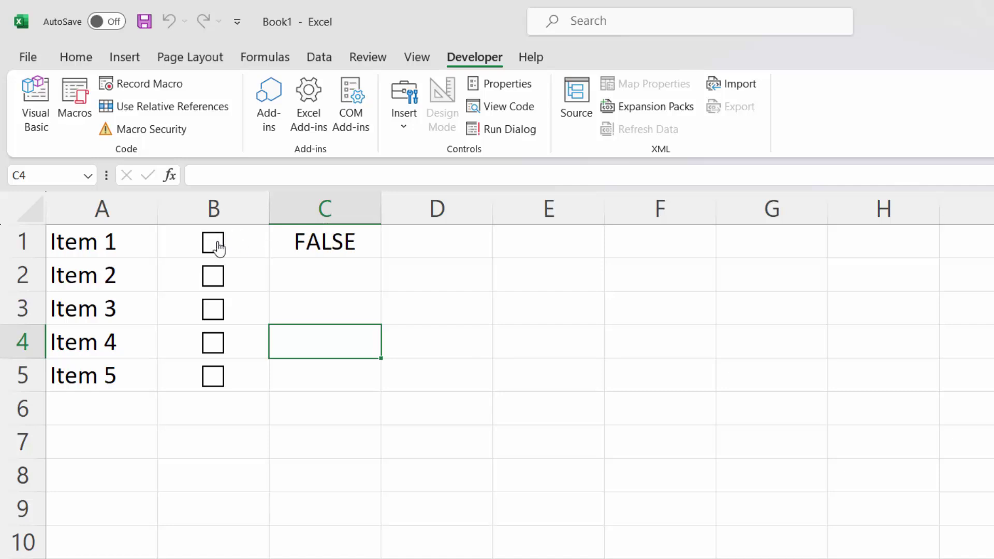
# - Enter $C$2 as the cell link for the Item 2 check box in Format Control
pyautogui.rightClick(221, 283)
pyautogui.click(285, 472)
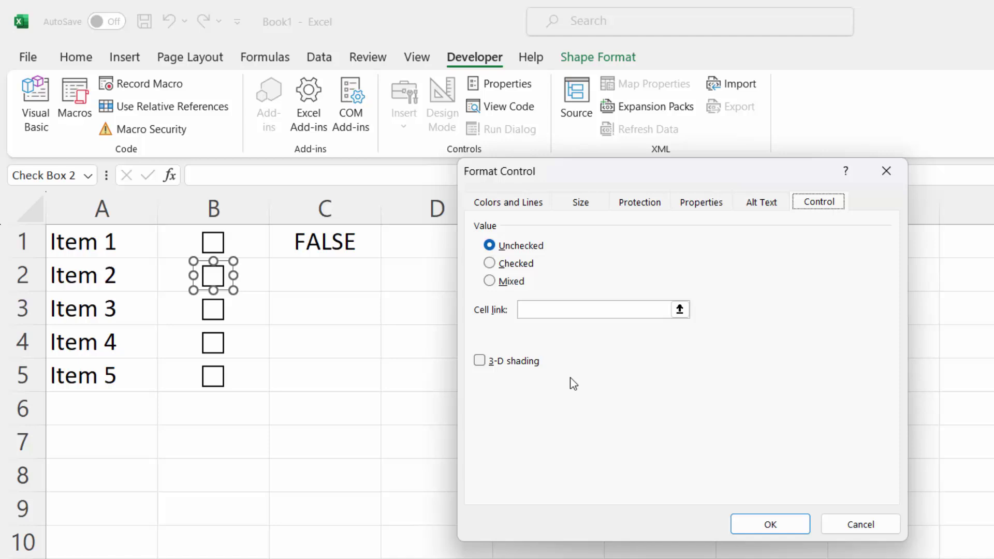
pyautogui.click(679, 310)
pyautogui.click(340, 274)
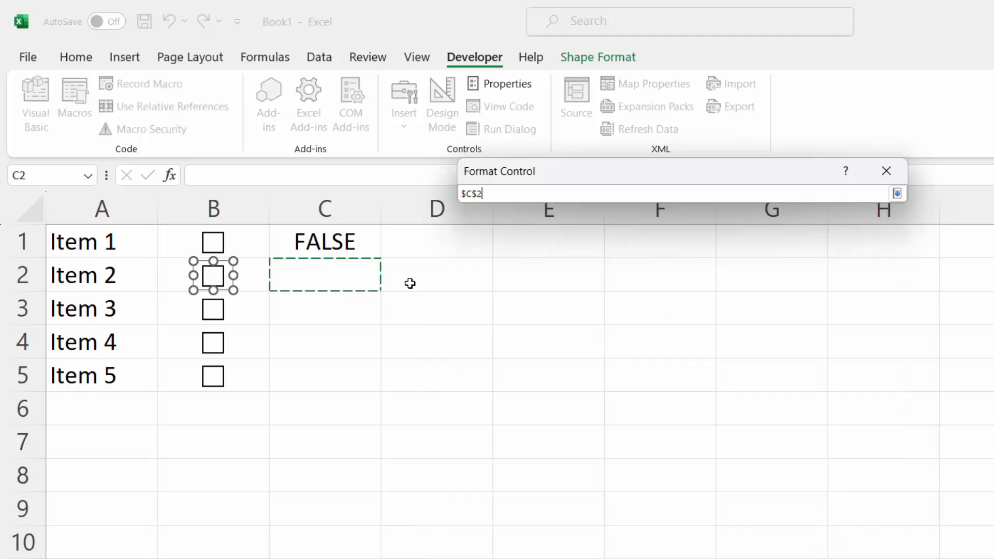
pyautogui.click(897, 196)
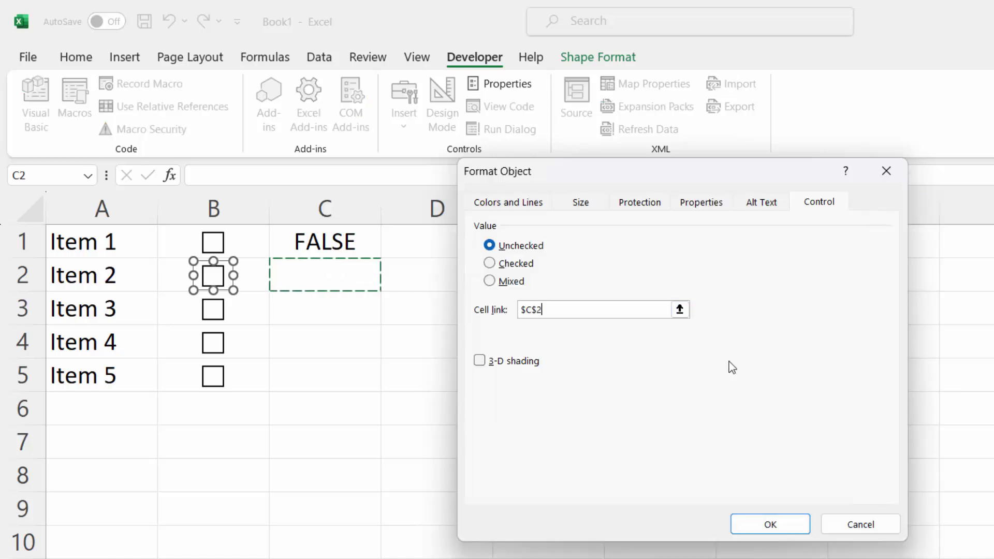
# - Confirm the Item 2 link to $C$2 and link the Item 3 check box to $C$3
pyautogui.click(766, 528)
pyautogui.rightClick(233, 313)
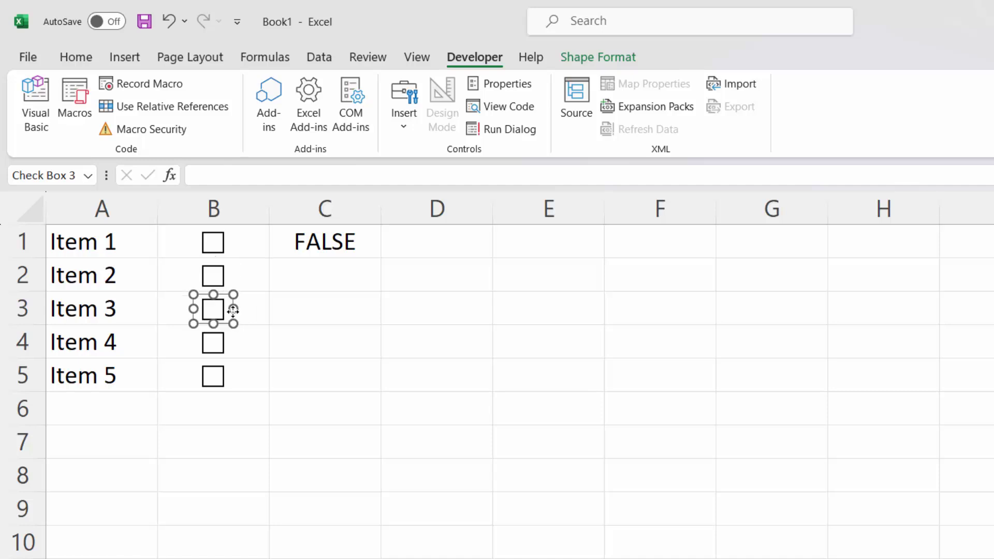
pyautogui.click(308, 511)
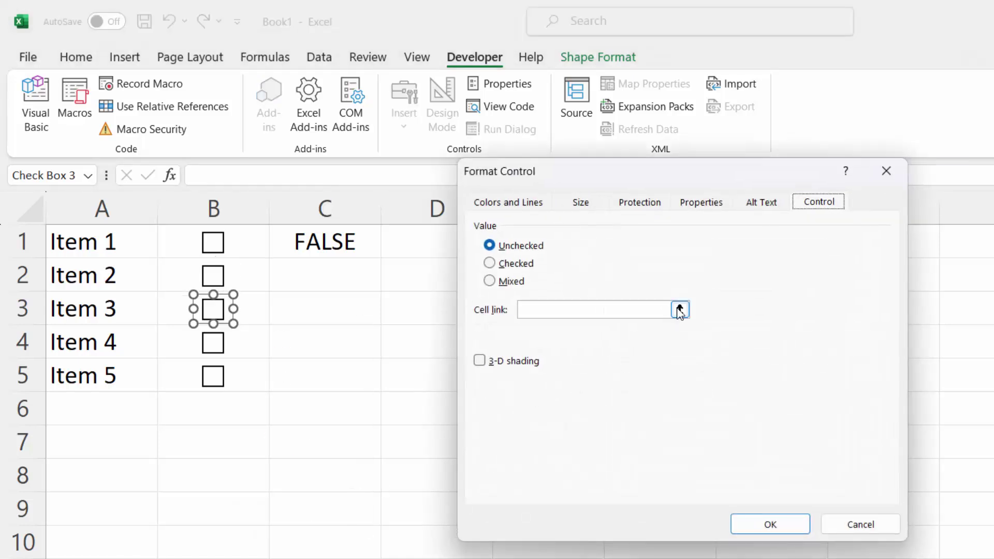
pyautogui.click(679, 308)
pyautogui.click(342, 307)
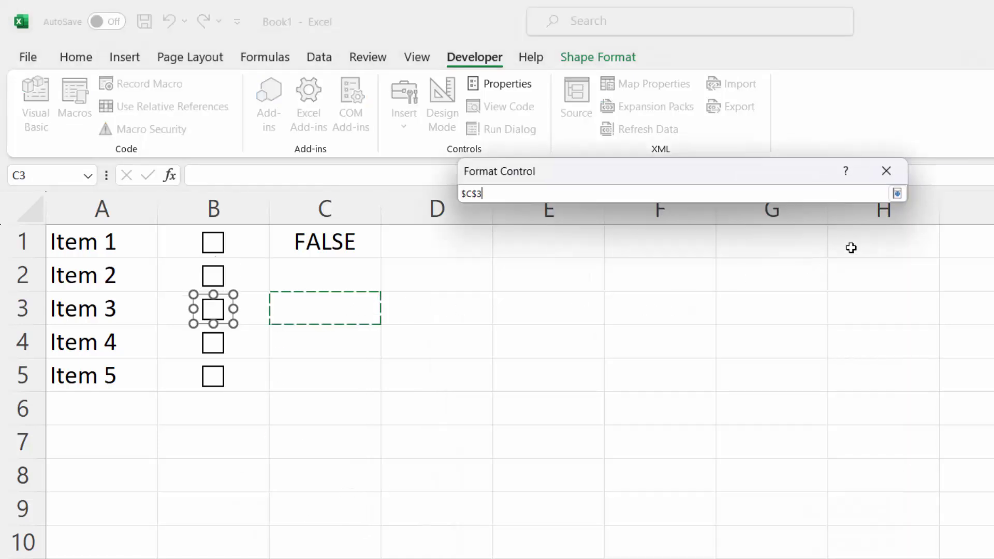
pyautogui.click(897, 193)
pyautogui.click(786, 526)
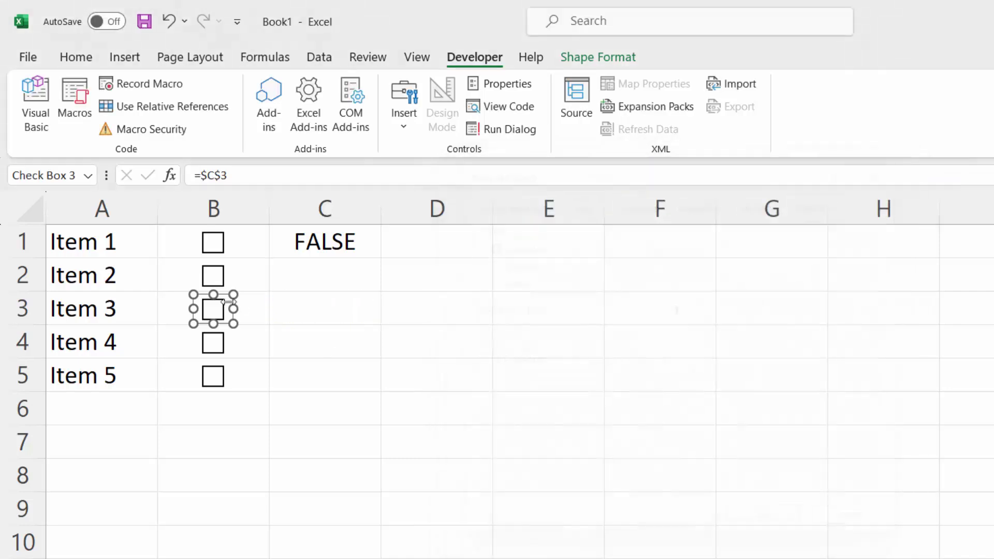
# - Link the Item 4 and Item 5 check boxes to $C$4 and $C$5
pyautogui.rightClick(217, 343)
pyautogui.click(279, 535)
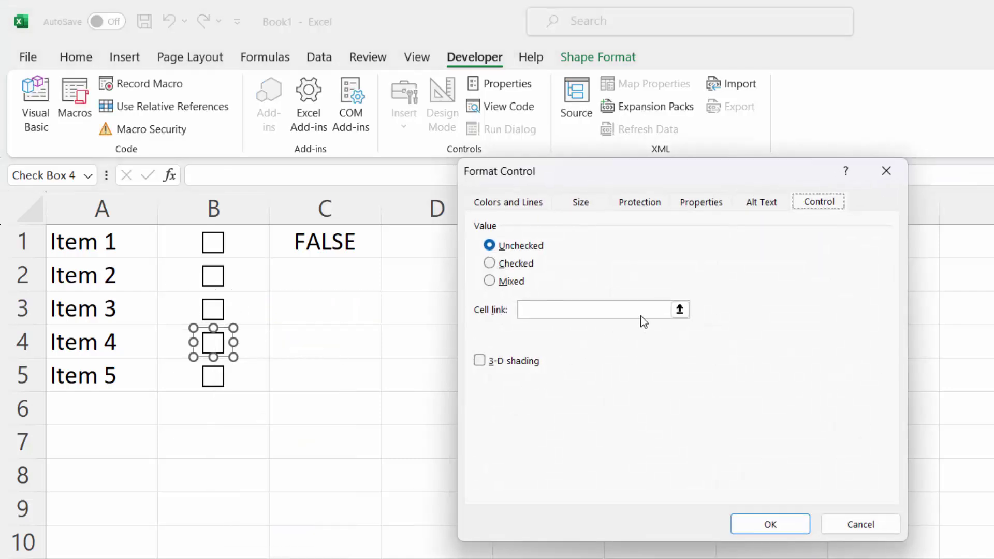
pyautogui.click(679, 309)
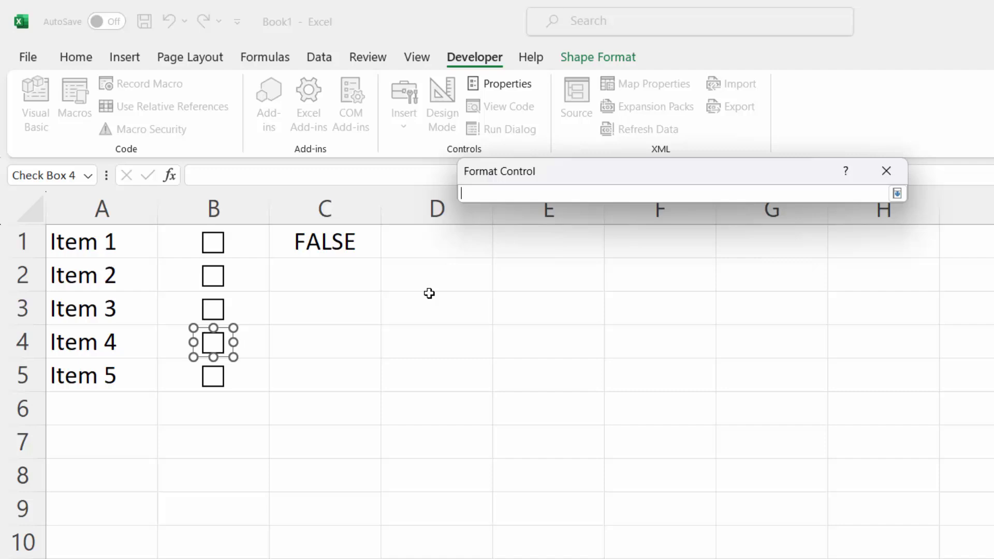
pyautogui.click(315, 347)
pyautogui.click(896, 195)
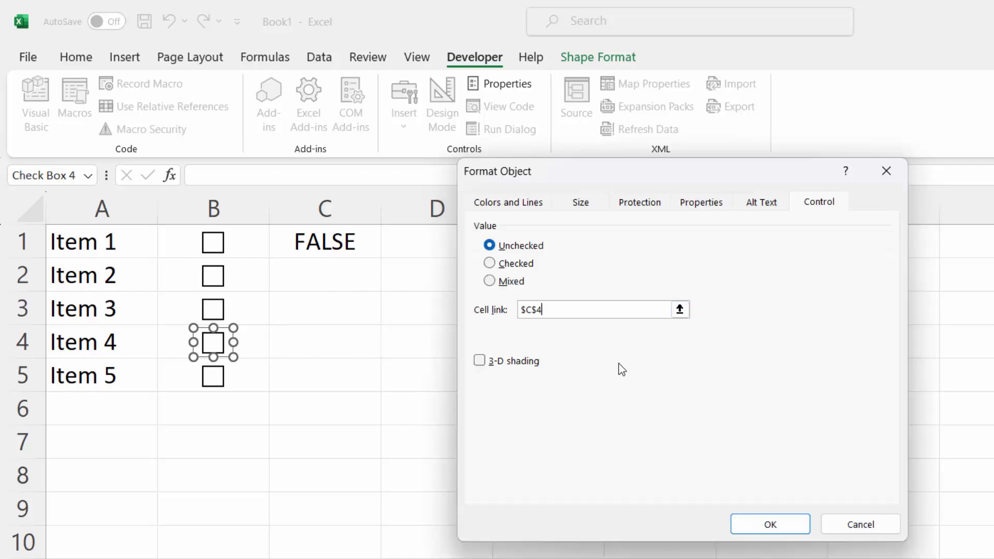
pyautogui.click(763, 514)
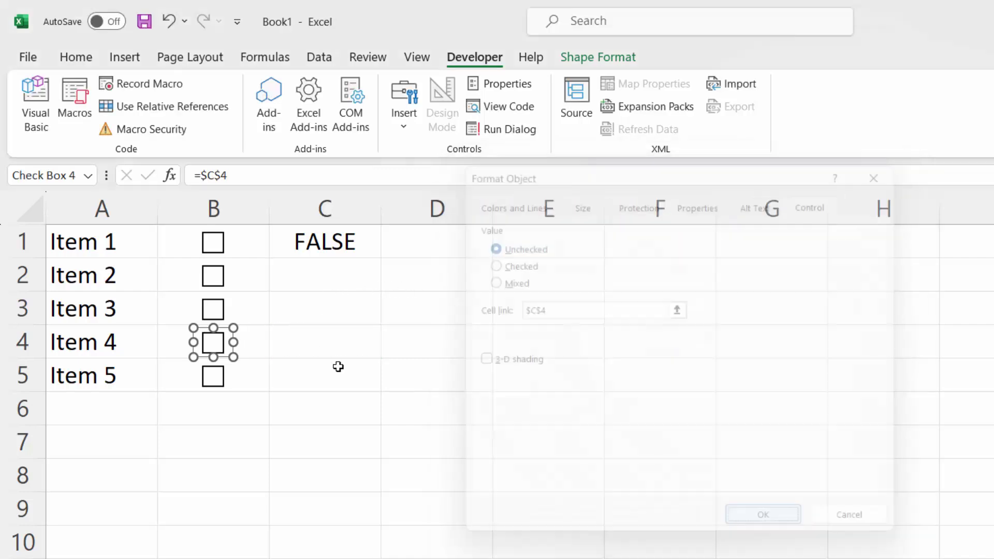
pyautogui.rightClick(213, 377)
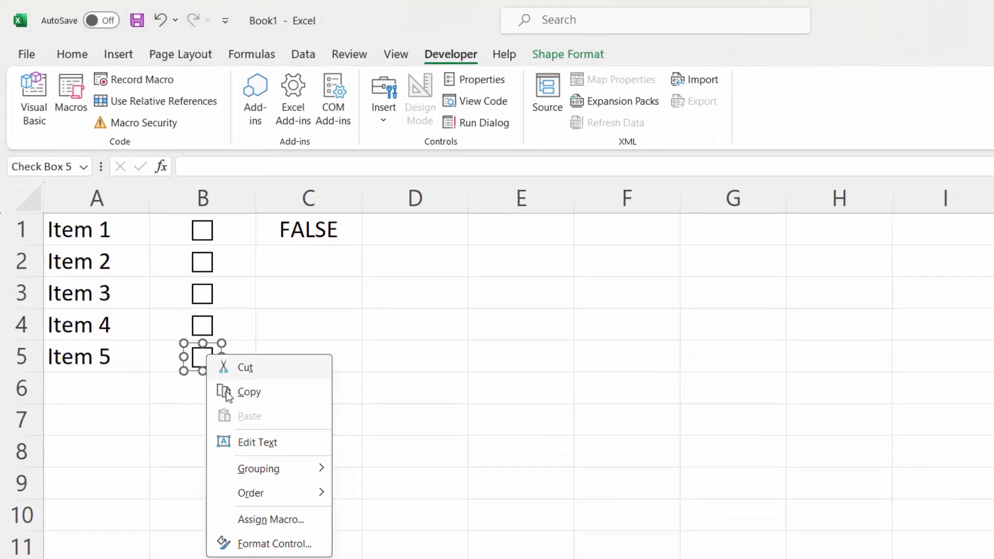
pyautogui.click(271, 516)
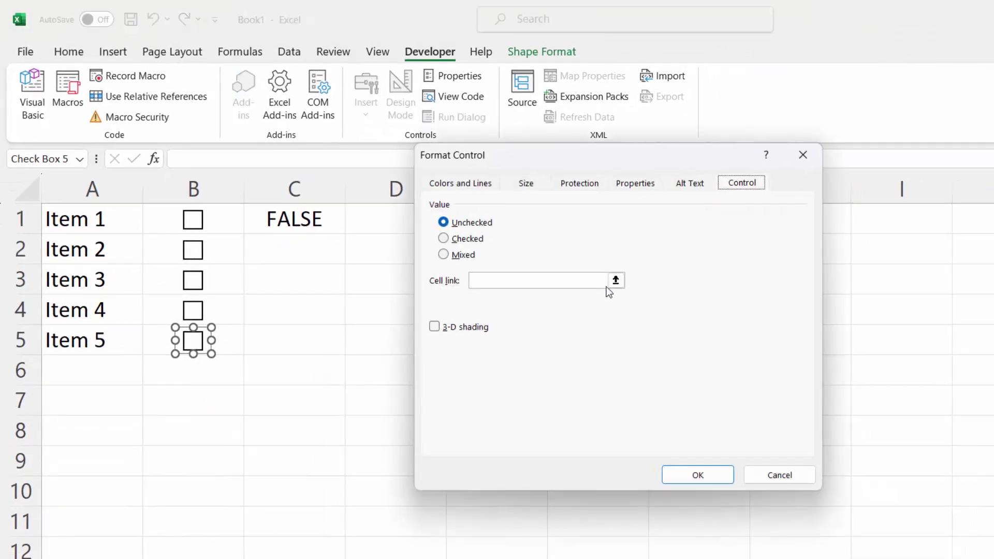
pyautogui.click(615, 280)
pyautogui.click(302, 344)
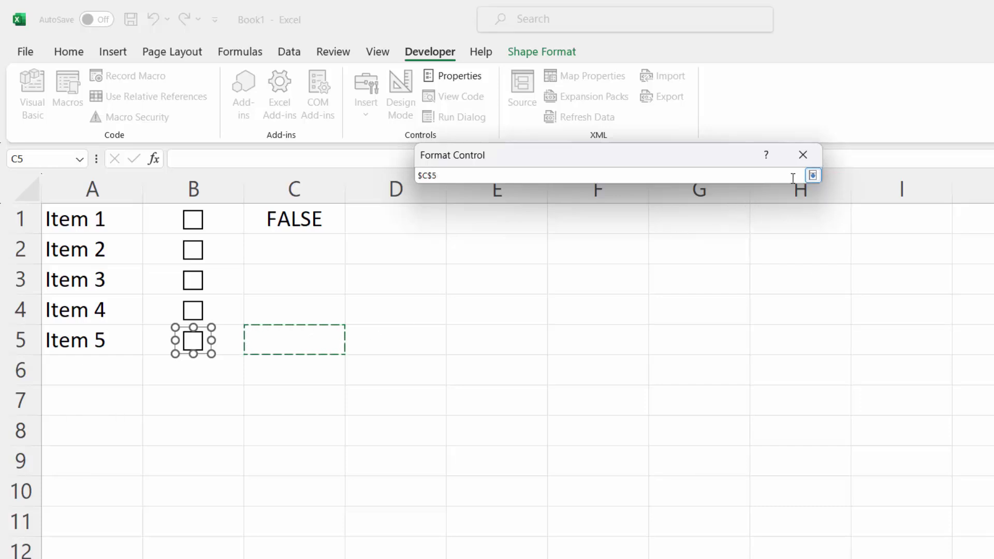
pyautogui.click(813, 176)
pyautogui.click(717, 475)
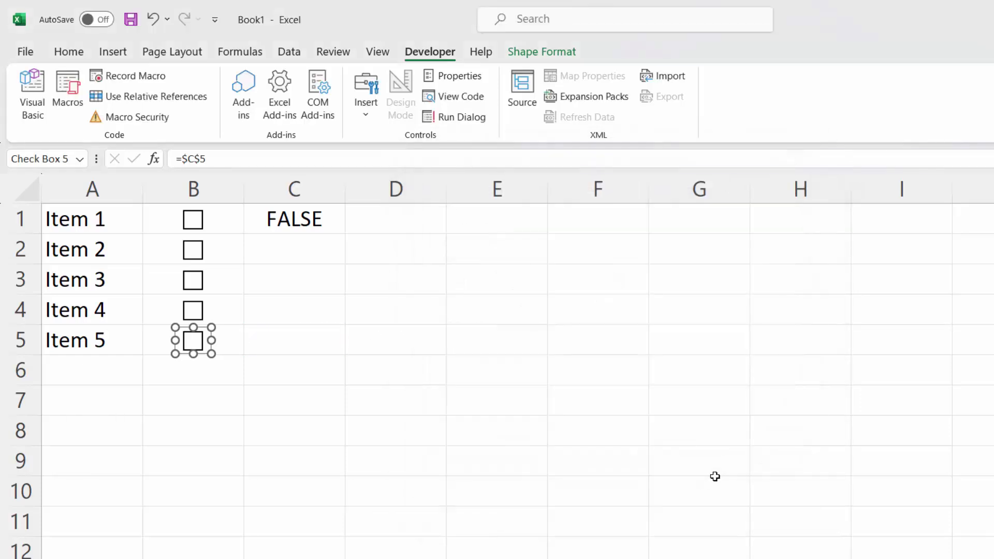
# - Tick the check boxes in B2, B3, B4 and B5 so C2:C5 read TRUE while C1 stays FALSE
pyautogui.click(196, 258)
pyautogui.click(194, 285)
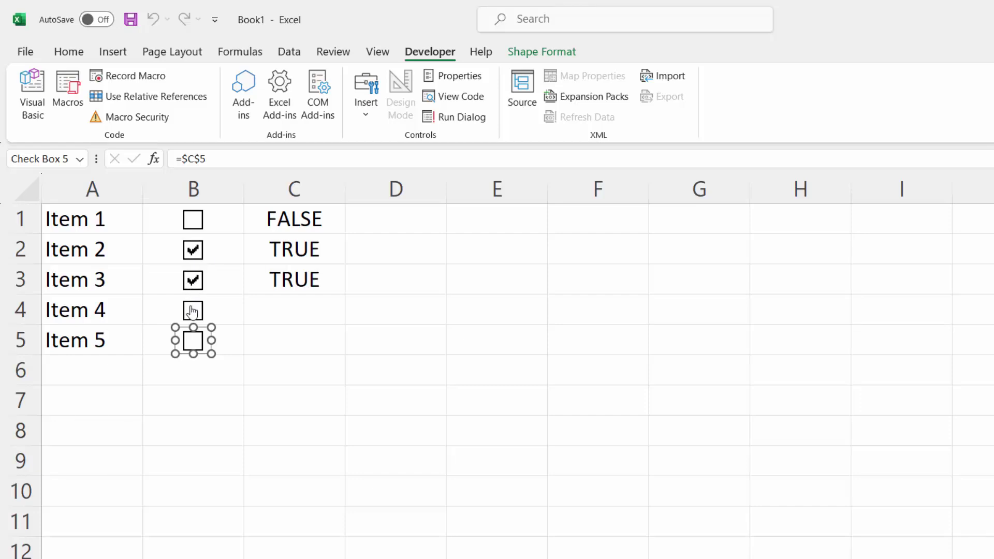
pyautogui.click(193, 311)
pyautogui.click(192, 341)
pyautogui.click(227, 360)
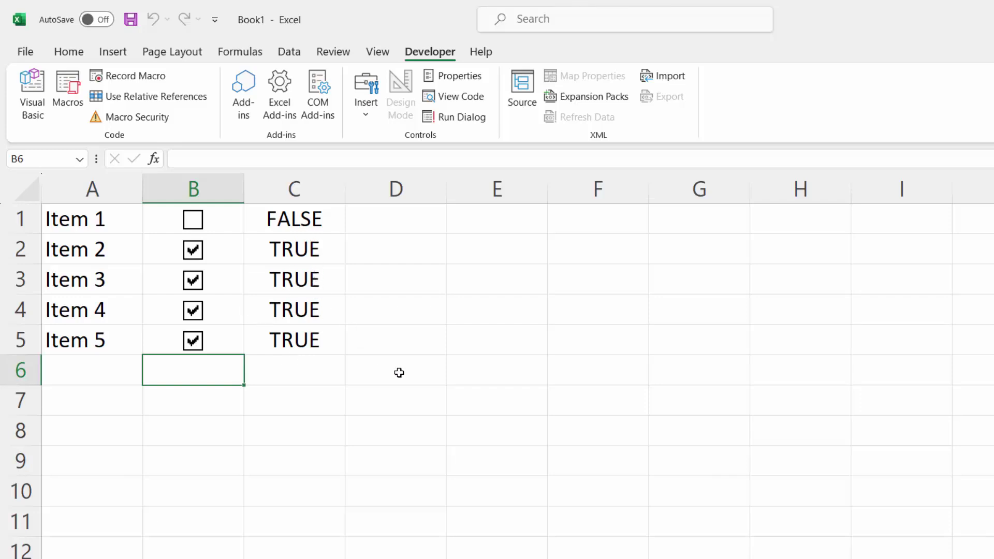
pyautogui.click(310, 222)
# - Give C1:C5 the custom number format ;;; so the TRUE/FALSE values are hidden
pyautogui.moveTo(309, 222); pyautogui.dragTo(302, 337)
pyautogui.rightClick(307, 298)
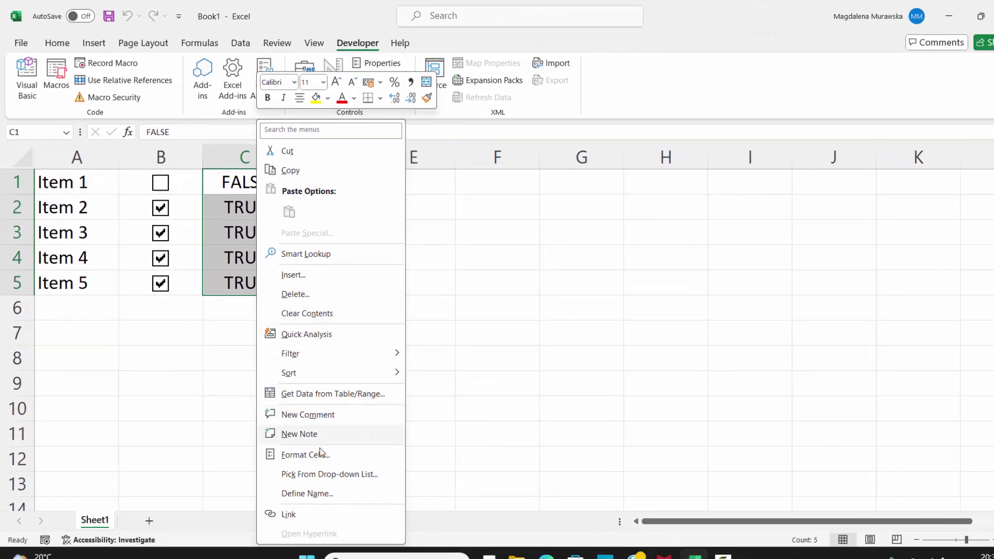
pyautogui.click(319, 454)
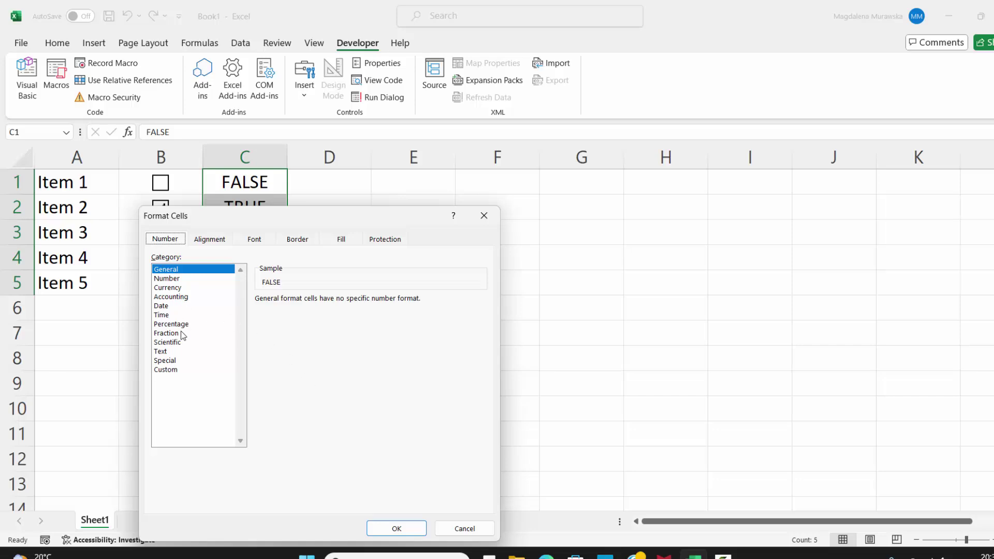
pyautogui.click(165, 370)
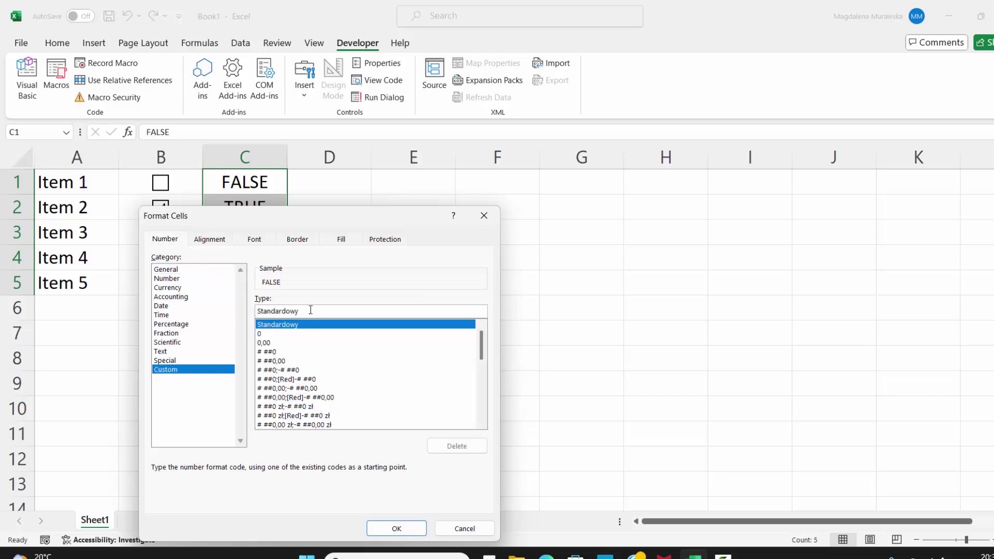
pyautogui.moveTo(311, 310); pyautogui.dragTo(242, 309)
pyautogui.press('BackSpace')
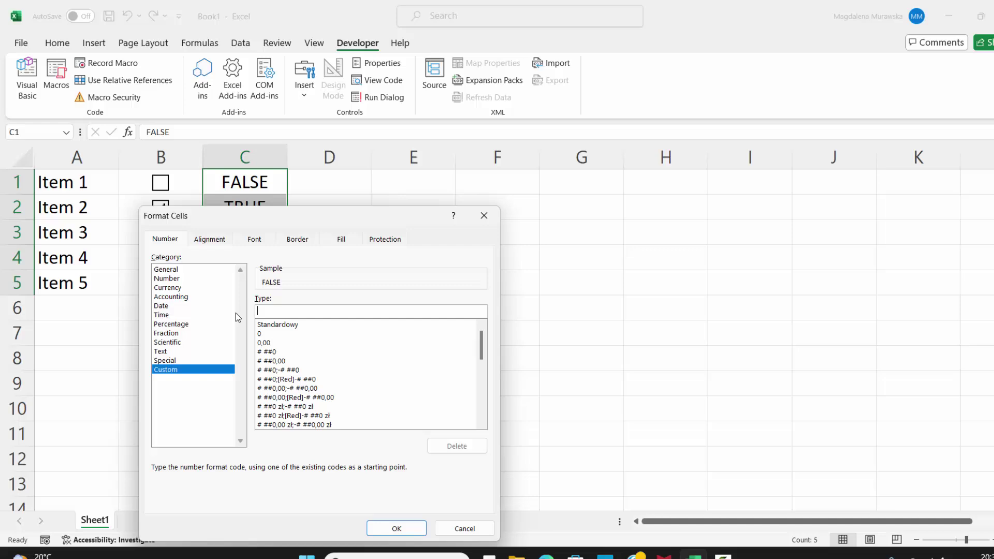
pyautogui.write(';;;')
pyautogui.click(397, 528)
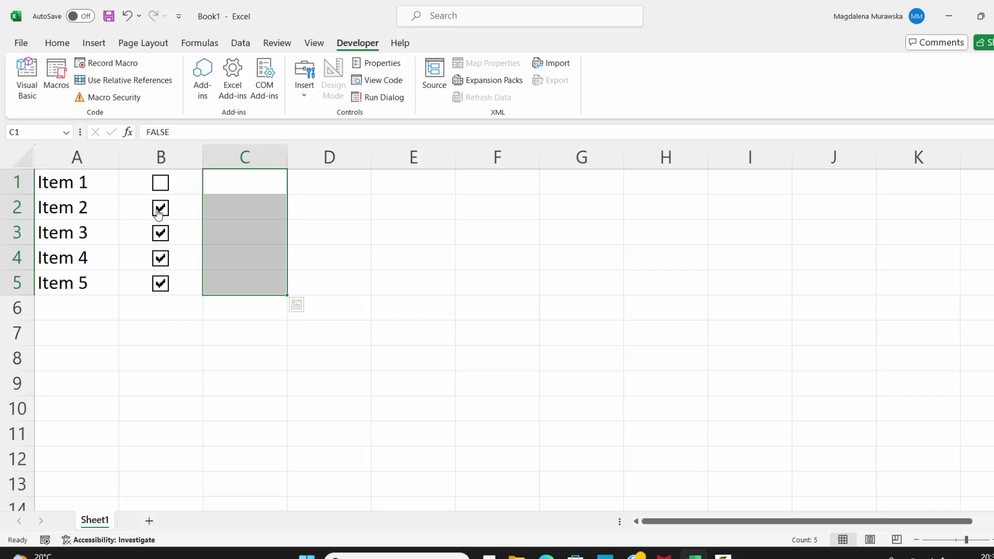
# - Select A1:A5 and start a new conditional formatting rule using a formula to determine formatting
pyautogui.click(98, 183)
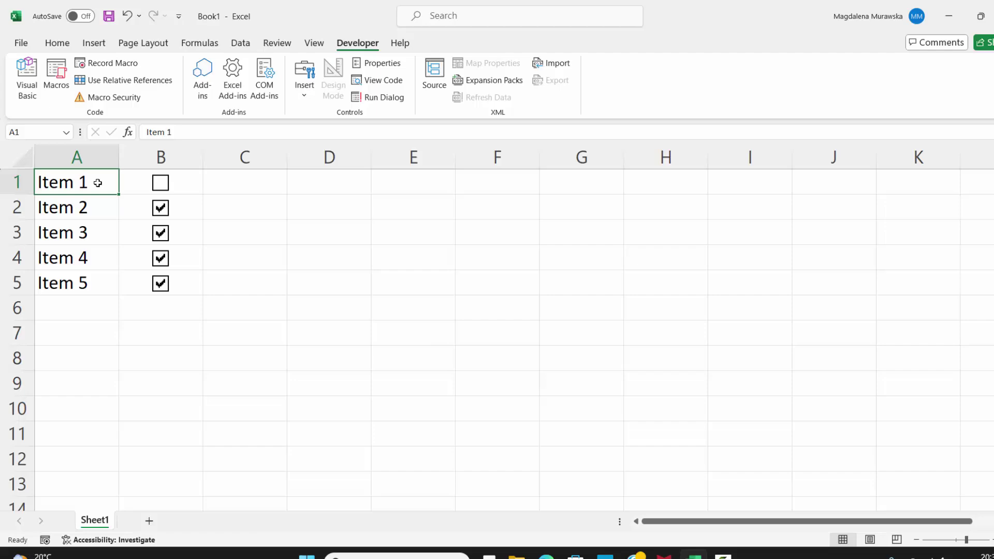
pyautogui.moveTo(98, 183); pyautogui.dragTo(89, 273)
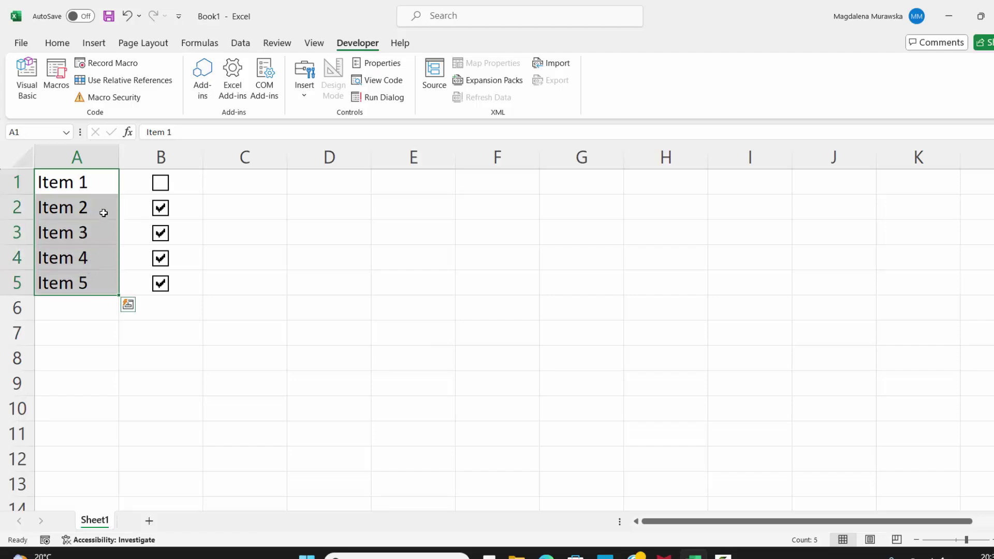
pyautogui.click(58, 43)
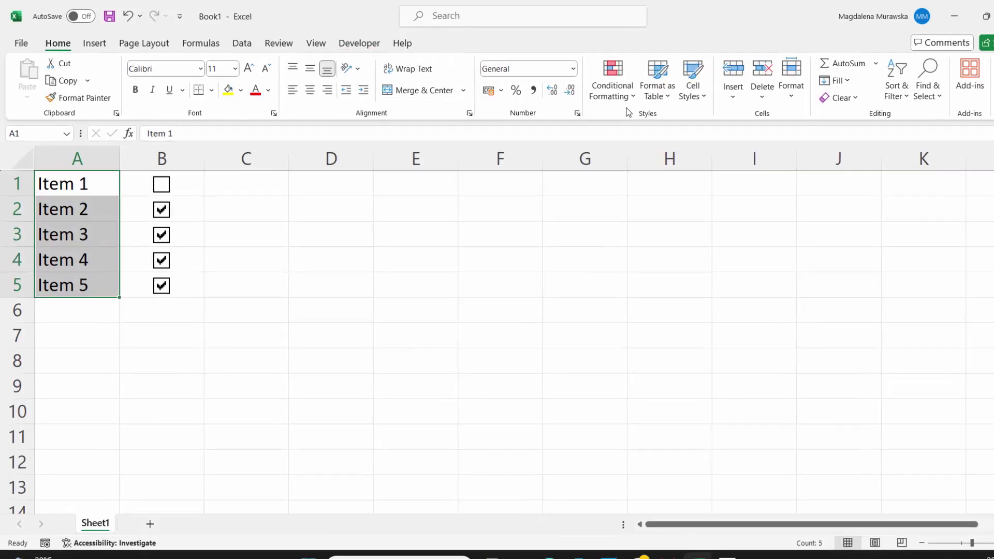
pyautogui.click(613, 88)
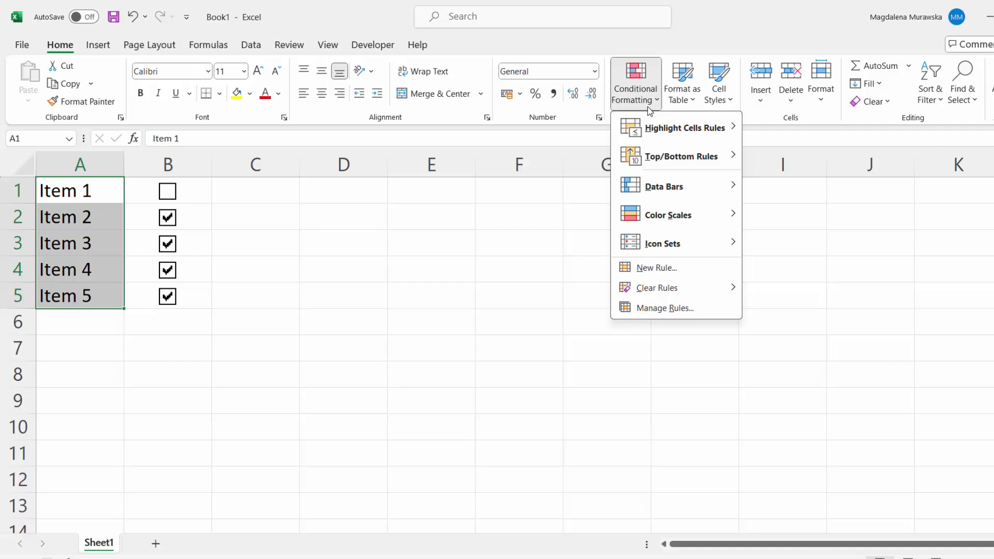
pyautogui.click(667, 269)
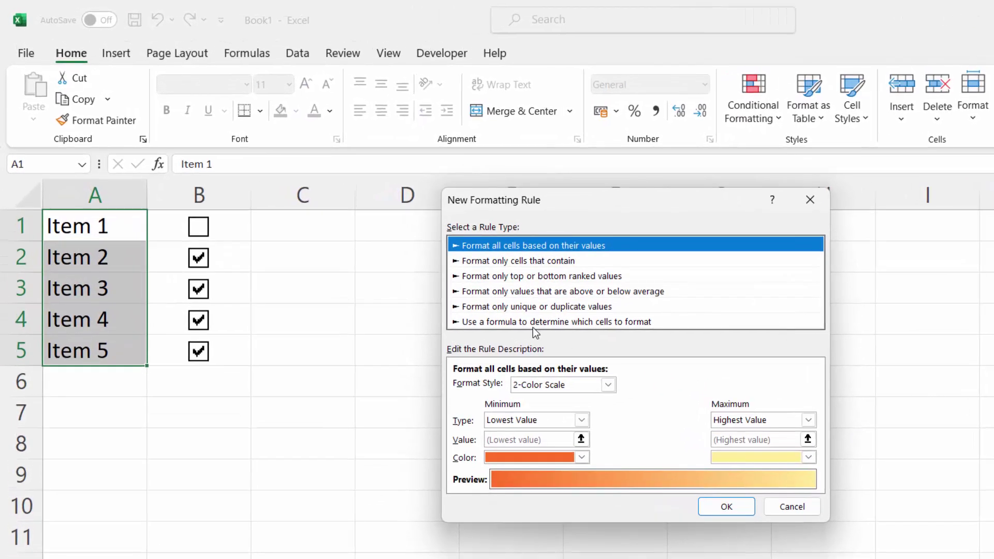
pyautogui.click(531, 322)
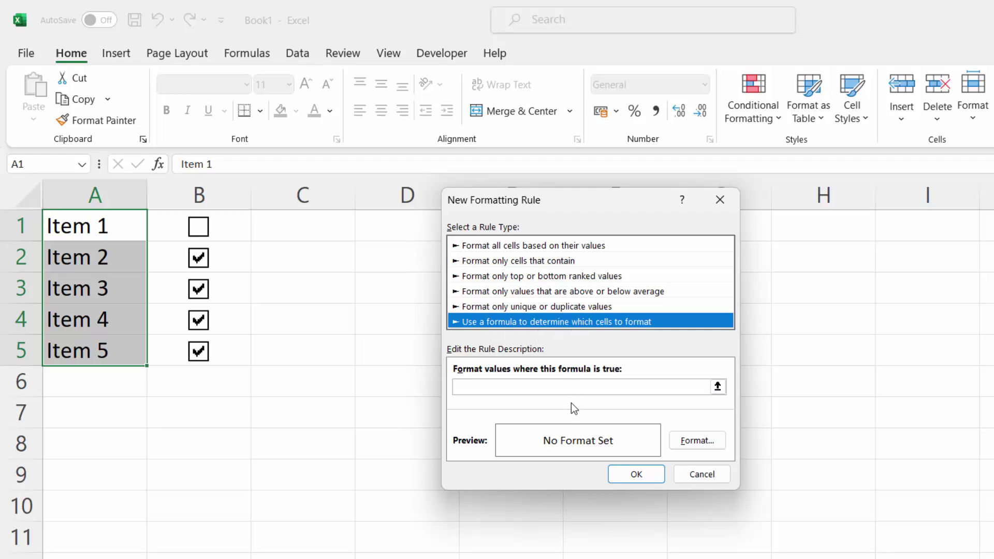
# - Give the rule formula =c1 with Strikethrough font formatting, striking out Items 2 to 5
pyautogui.press('Tab')
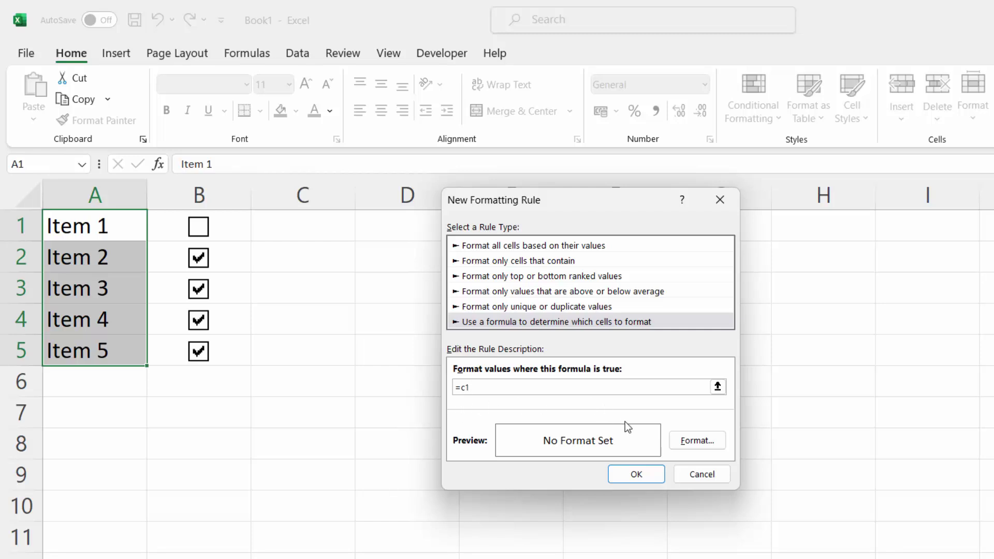
pyautogui.click(679, 446)
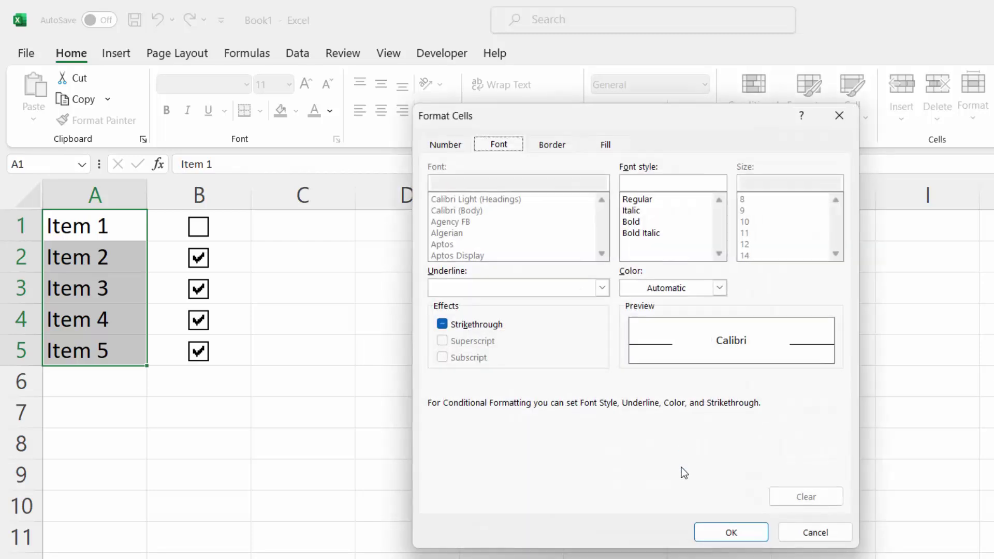
pyautogui.click(459, 326)
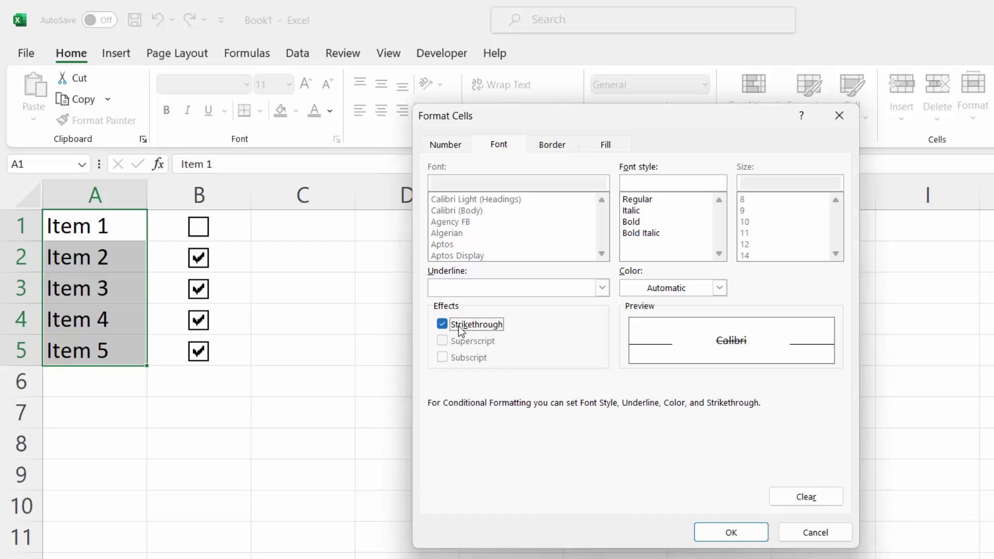
pyautogui.click(729, 529)
# - Save the strikethrough rule, then clear the Item 3 and Item 4 check boxes, leaving Items 2 and 5 struck
pyautogui.click(632, 476)
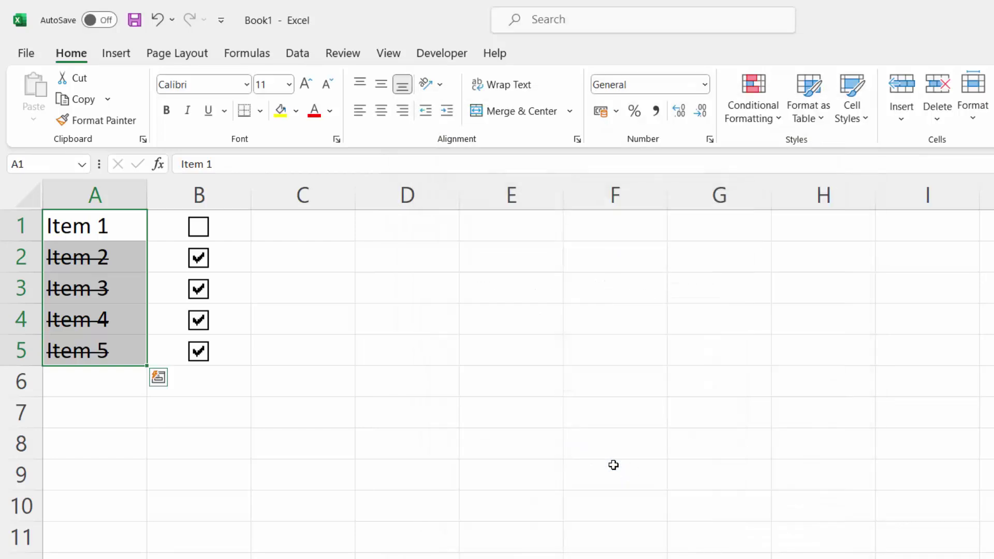
pyautogui.press('Down')
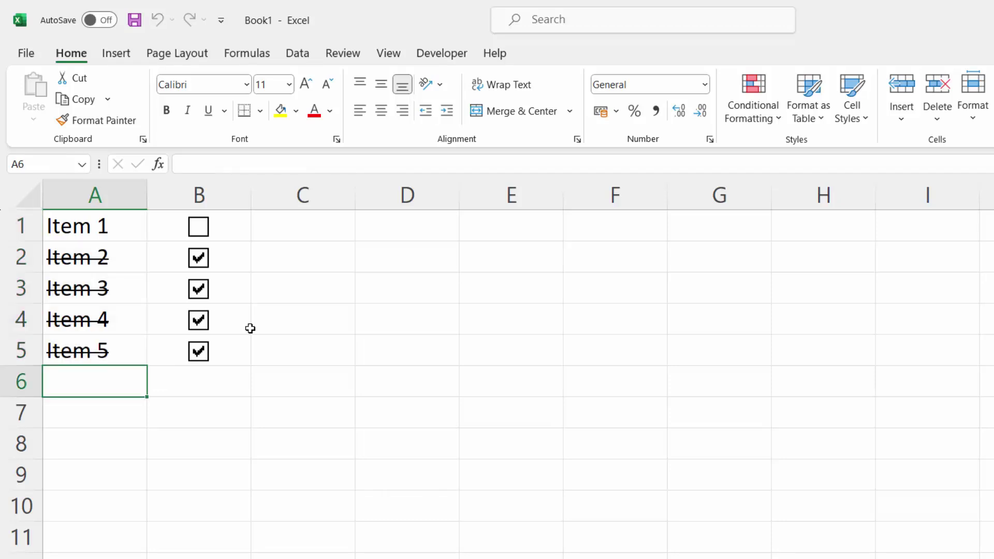
pyautogui.click(205, 265)
pyautogui.click(203, 291)
pyautogui.click(200, 321)
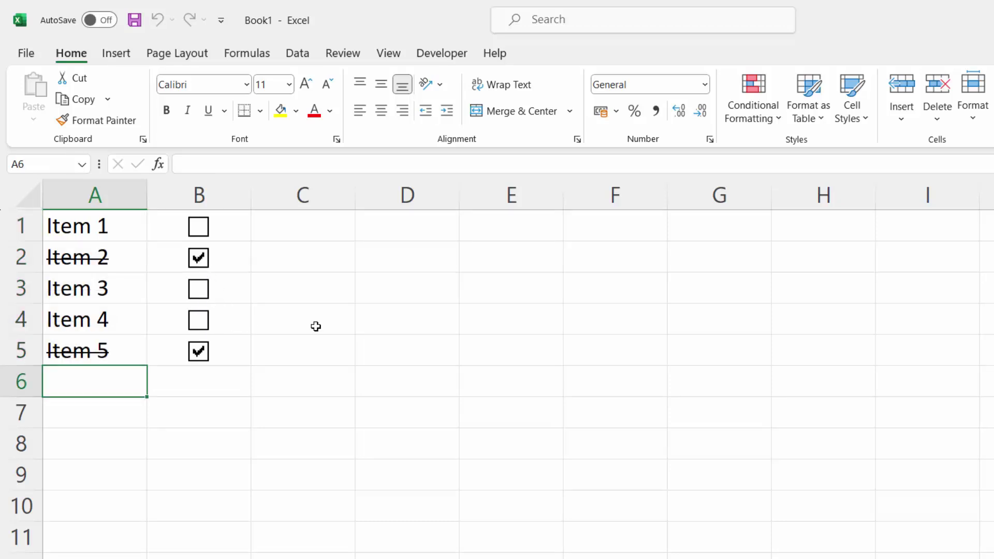